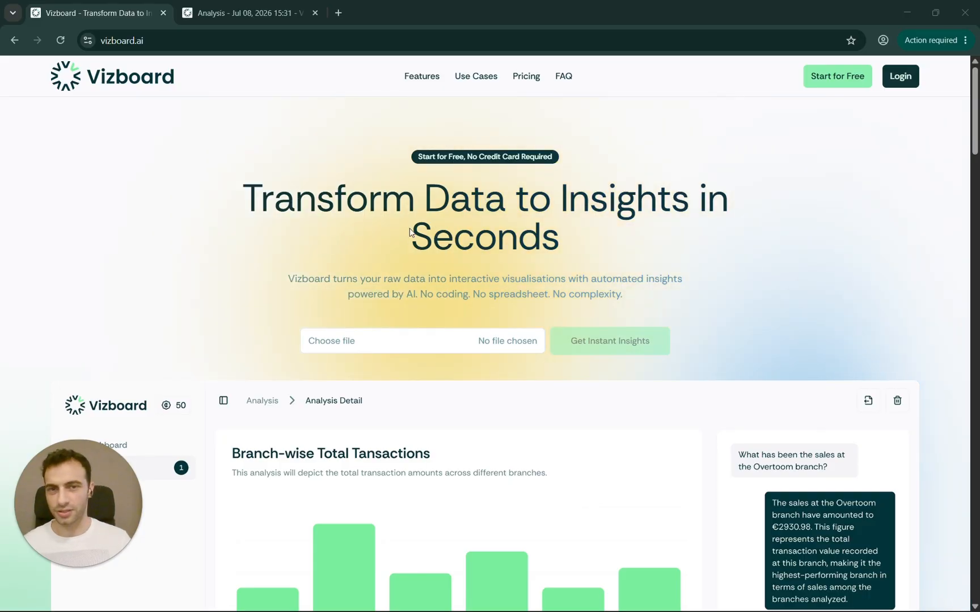
- Look over the Retail-Store-Transactions spreadsheet data before returning to Vizboard
key("alt+Tab")
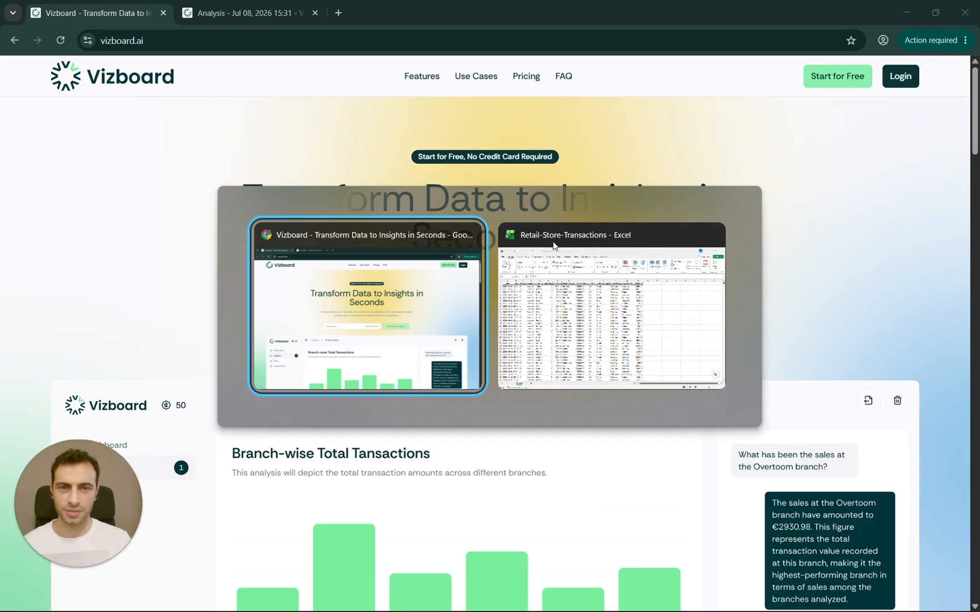
scroll(318, 363, "down", 17)
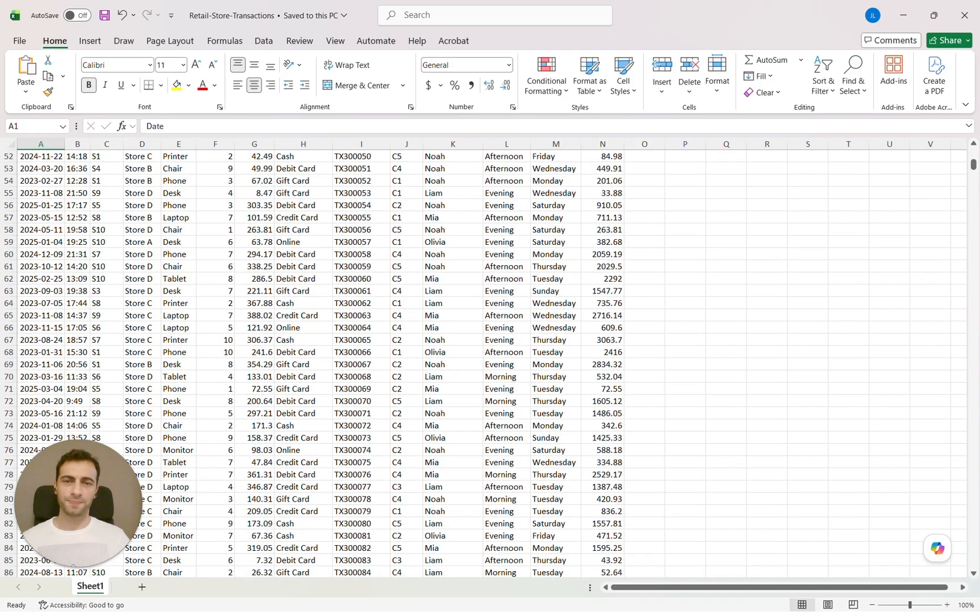
scroll(280, 390, "up", 17)
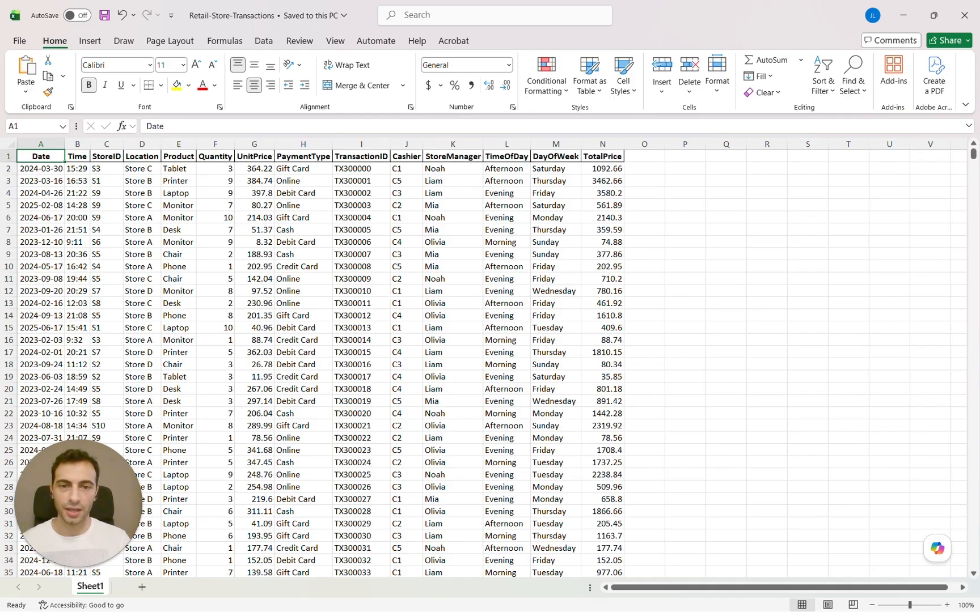
key("alt+Tab")
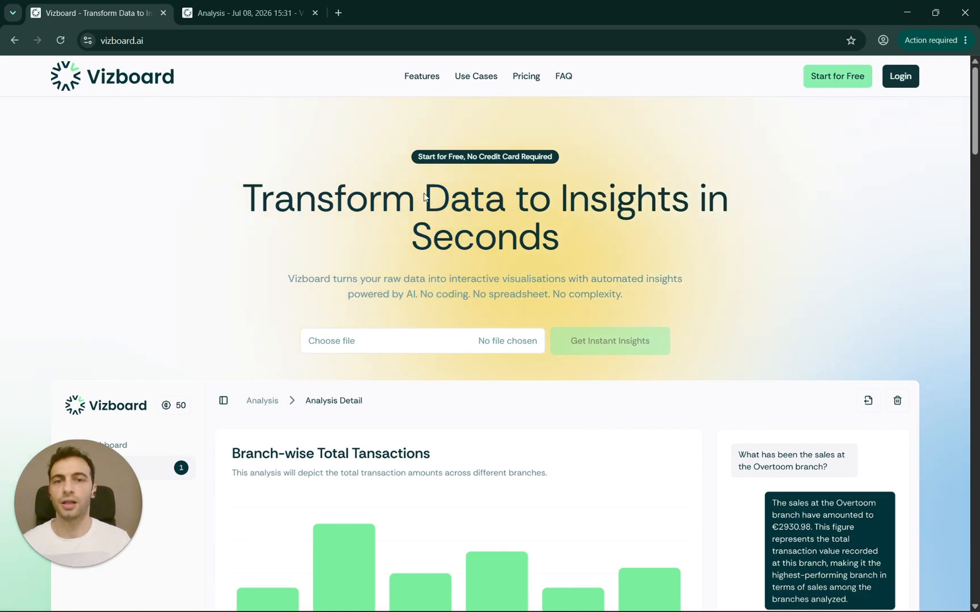
- Review the previously generated analysis in Vizboard
left_click(258, 13)
scroll(312, 299, "down", 10)
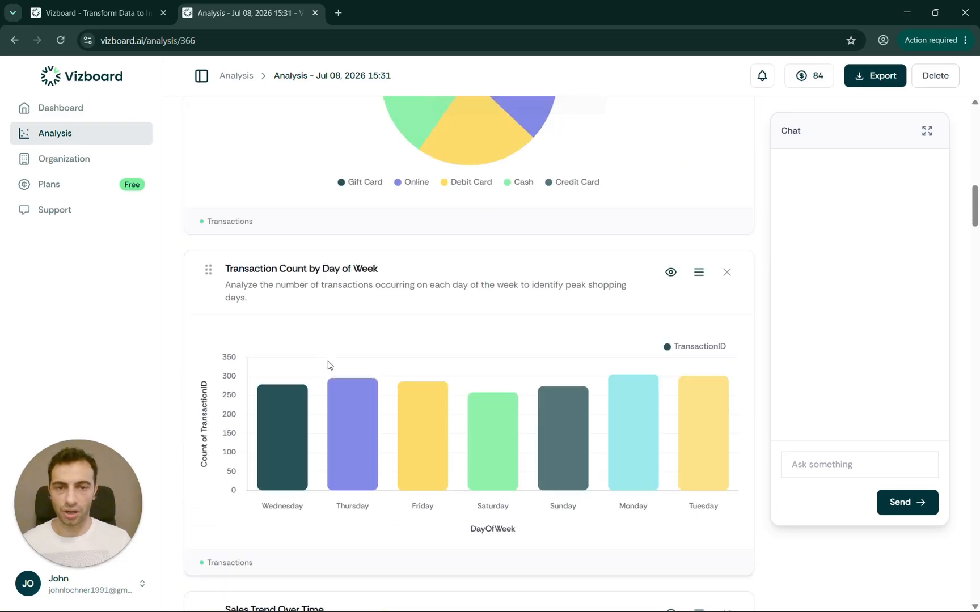
scroll(330, 365, "down", 20)
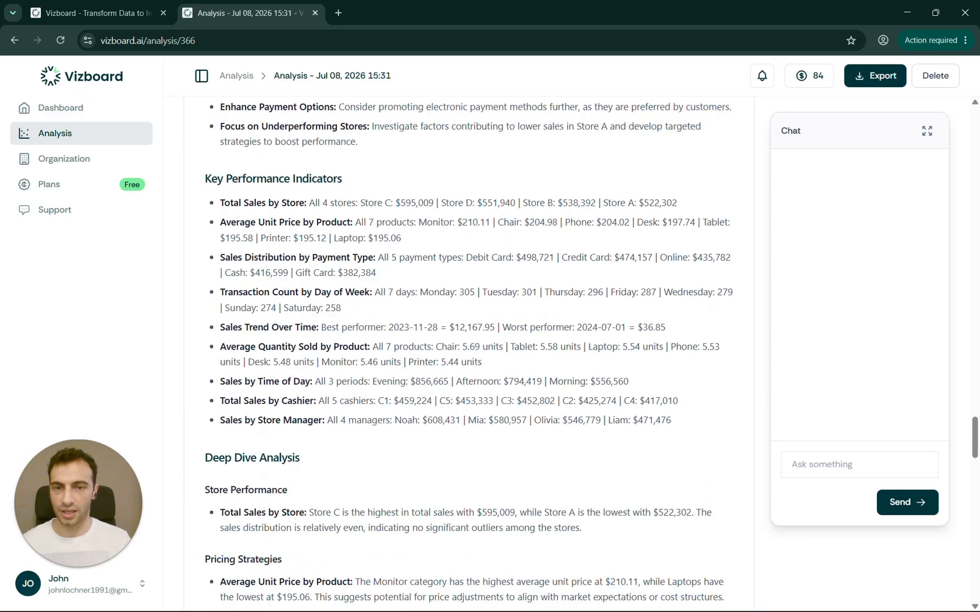
scroll(501, 134, "down", 12)
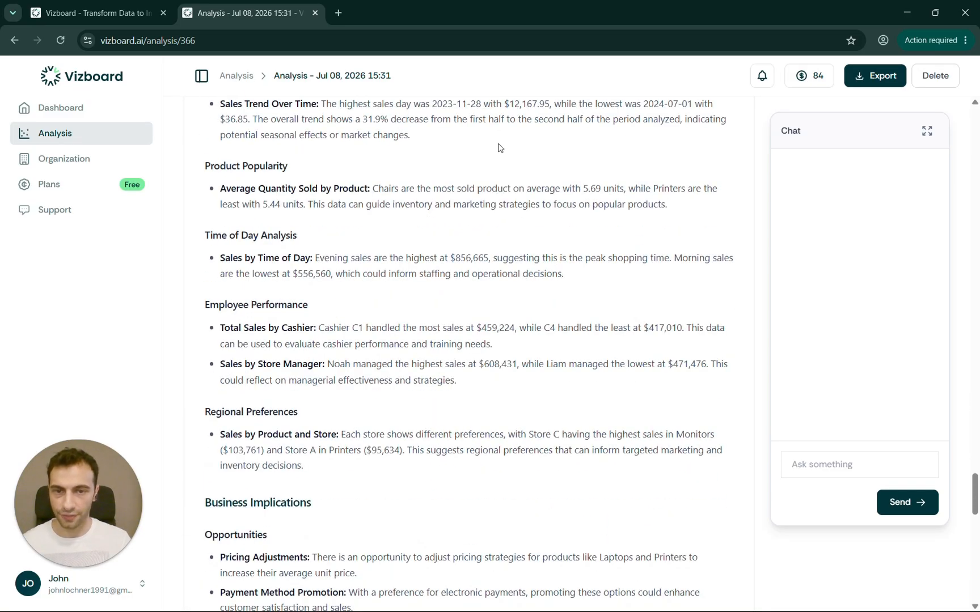
- Attach Retail-Store-Transactions.xlsx to the landing page's instant-insights upload
left_click(96, 12)
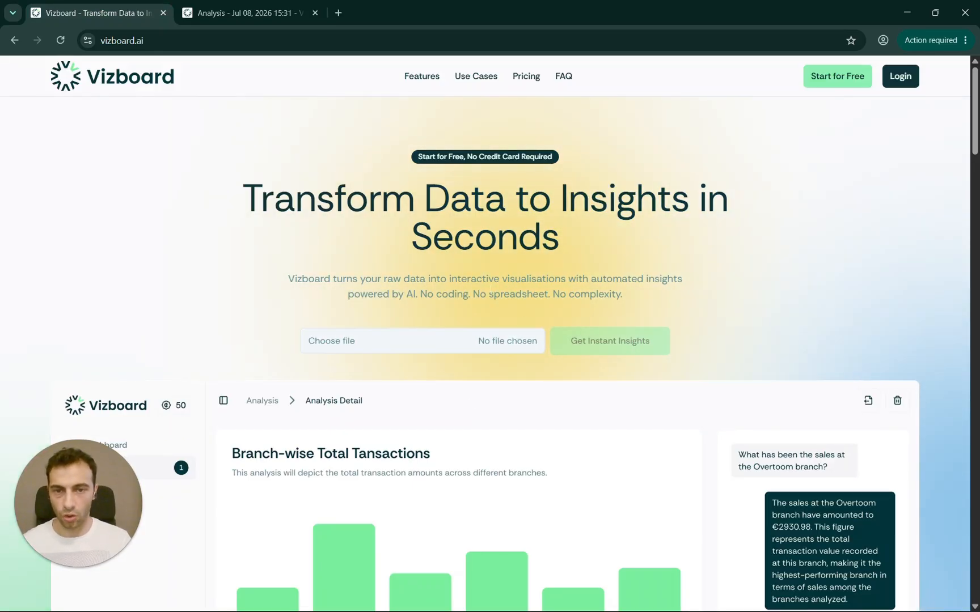
left_click(347, 343)
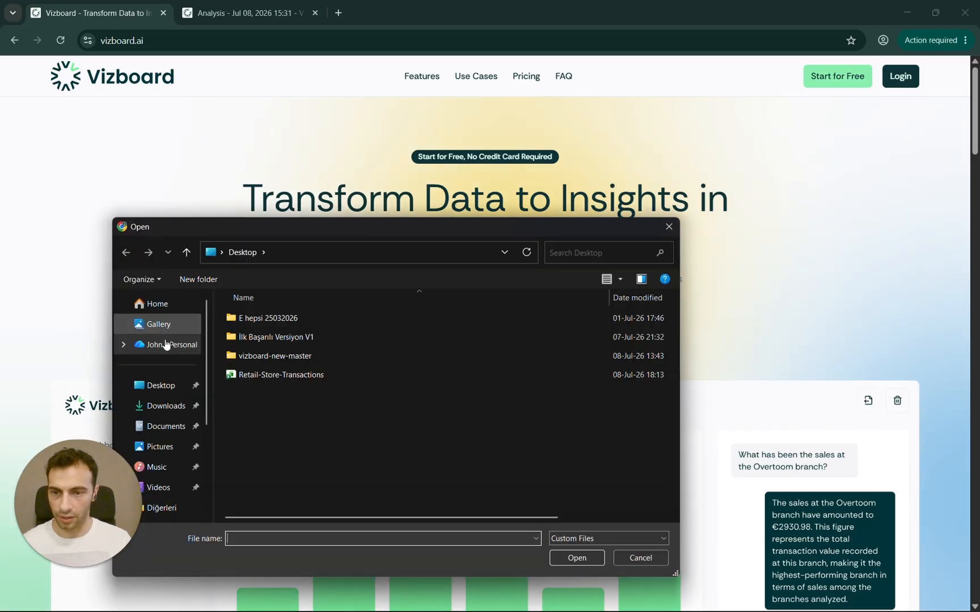
double_click(254, 369)
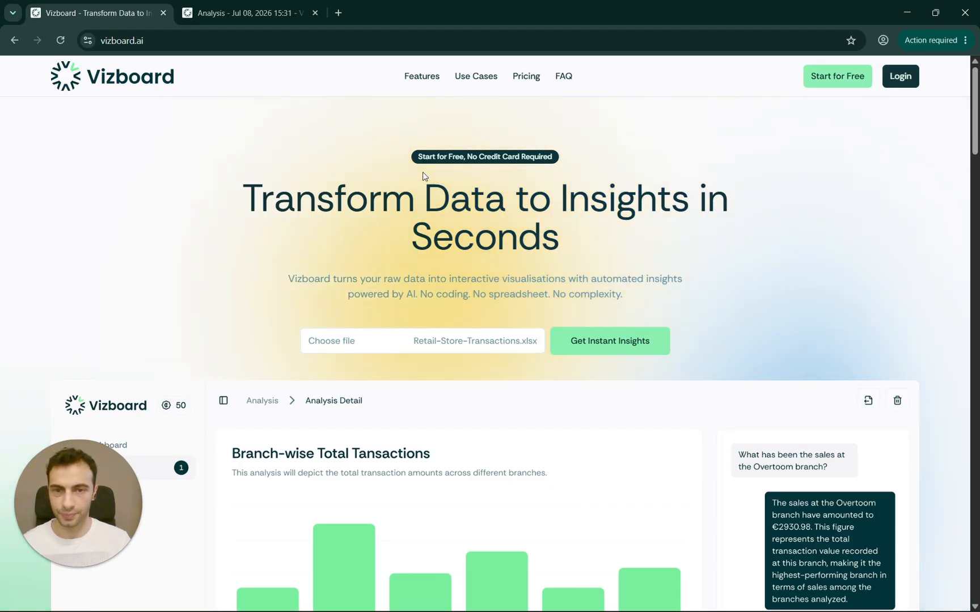
- Open the Dashboard showing 3 total files, 2 completed analyses and three transaction uploads
left_click(250, 13)
scroll(253, 291, "up", 20)
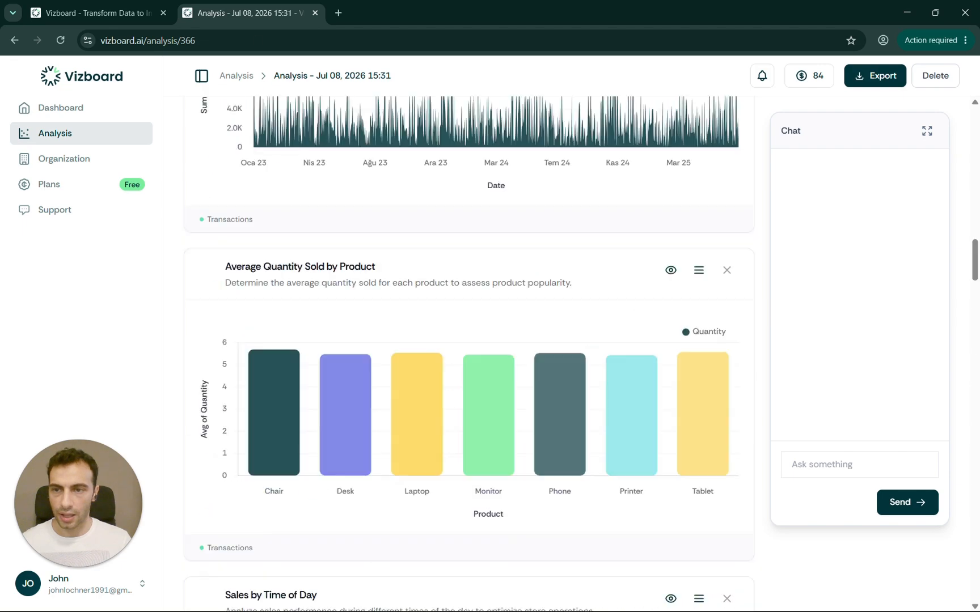
left_click(100, 136)
left_click(98, 110)
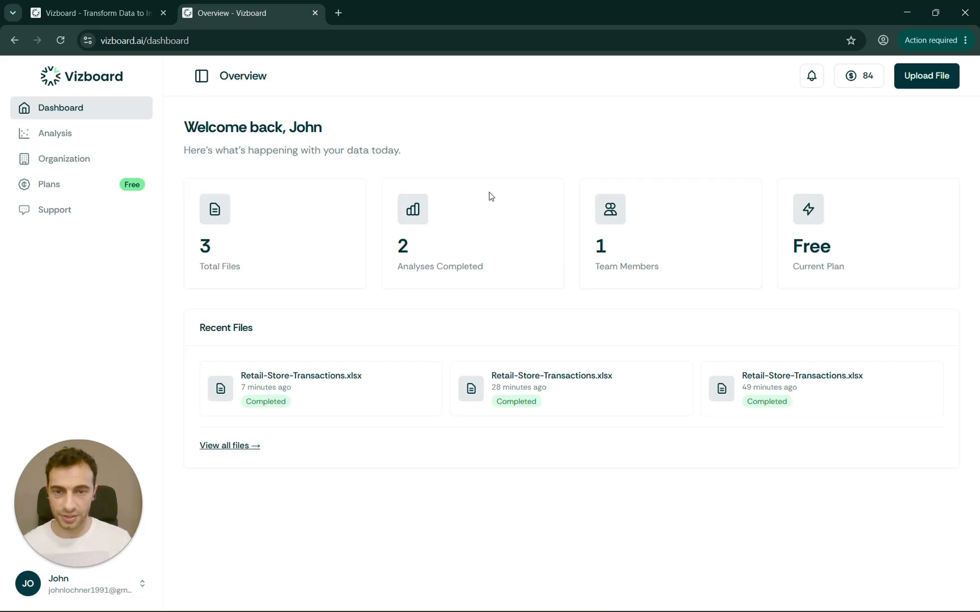
- Upload Retail-Store-Transactions.xlsx from the Desktop and start its analysis
left_click(944, 82)
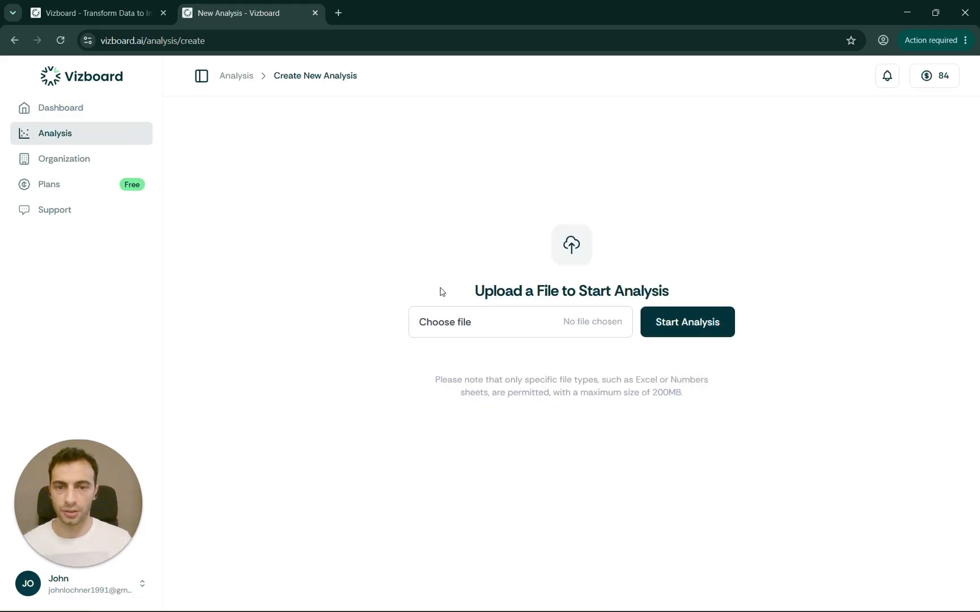
left_click(447, 328)
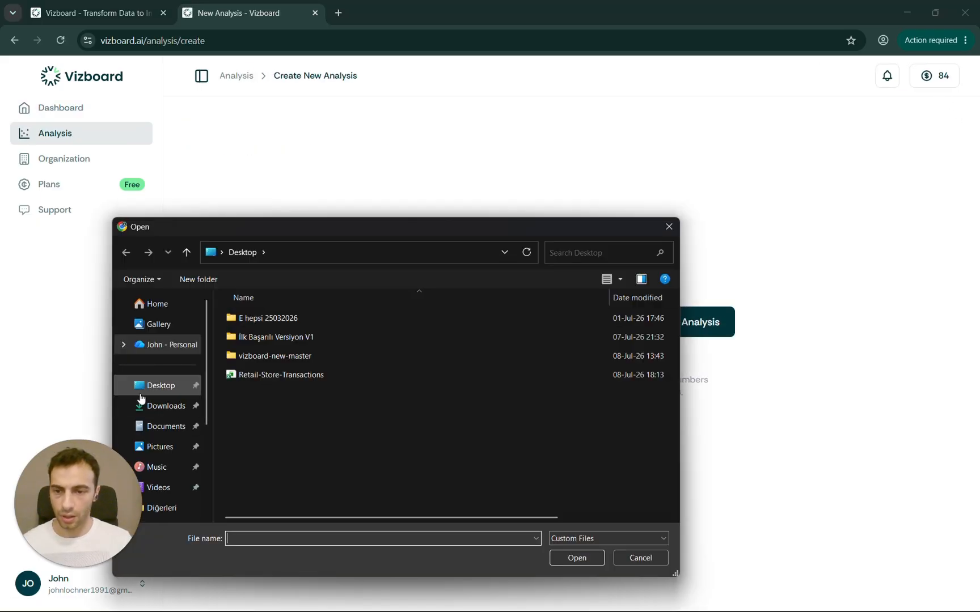
left_click(167, 388)
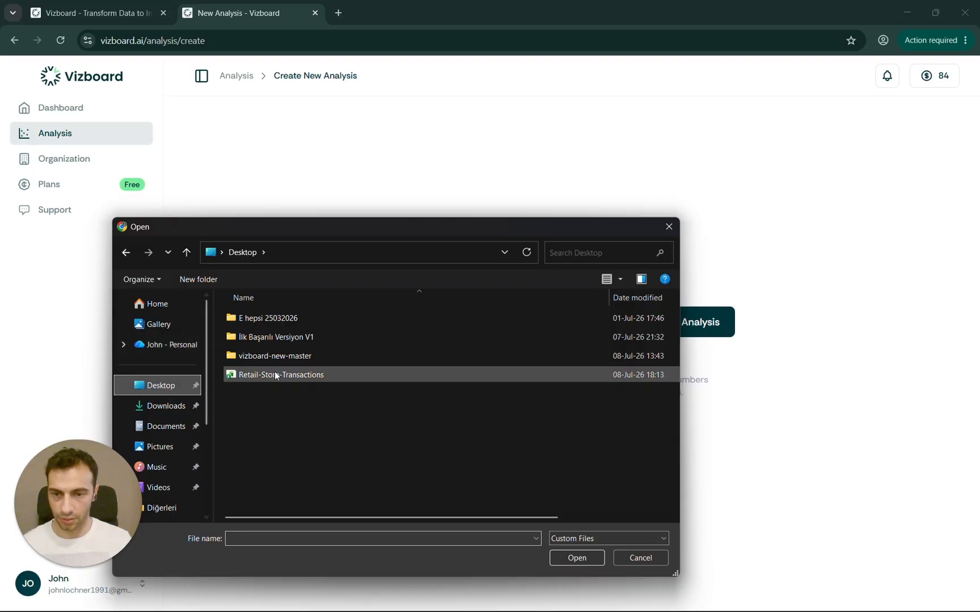
double_click(291, 375)
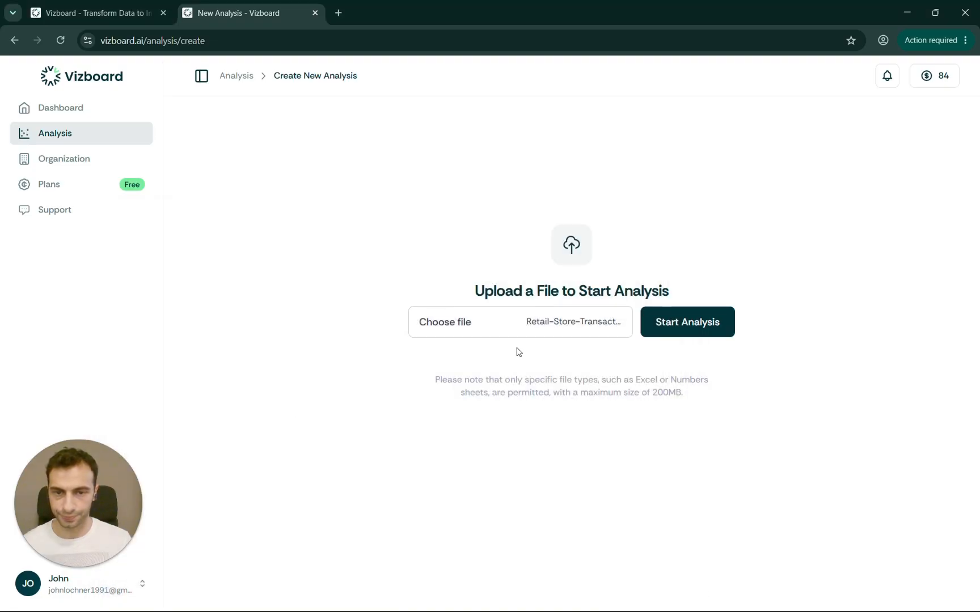
left_click(687, 326)
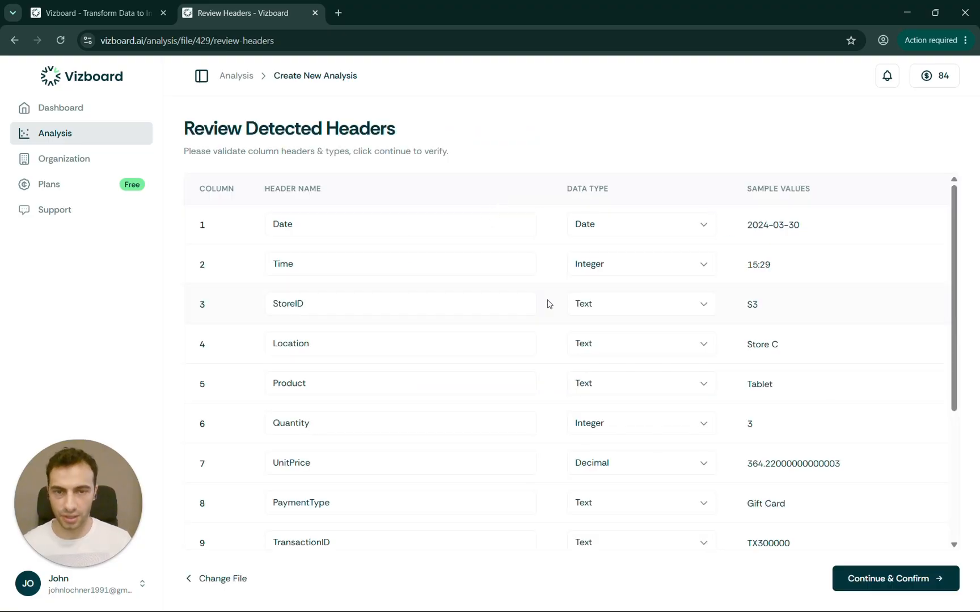
- Review the detected headers such as Date, Time and StoreID, and confirm them
scroll(592, 317, "down", 2)
scroll(592, 318, "up", 2)
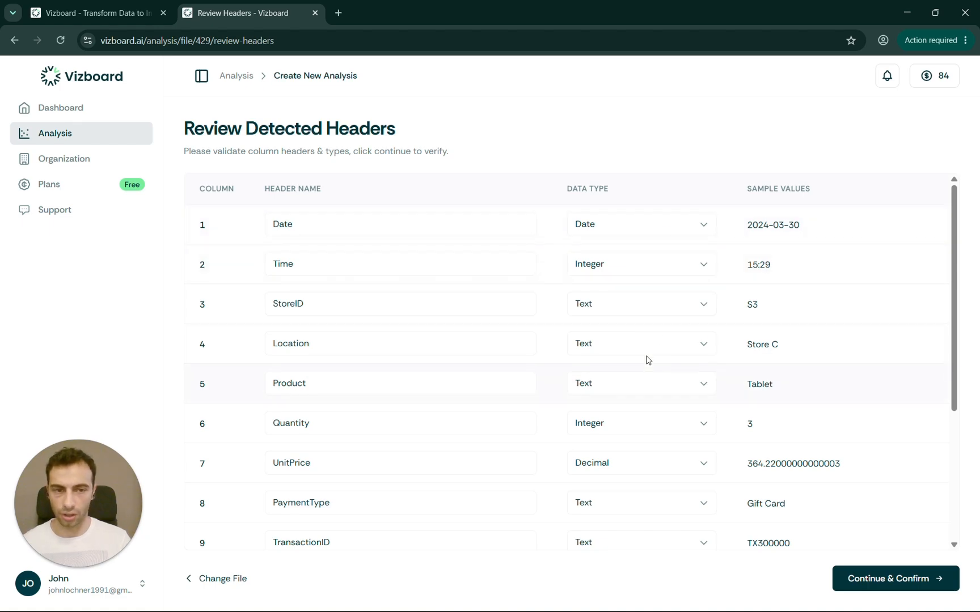
scroll(649, 358, "down", 4)
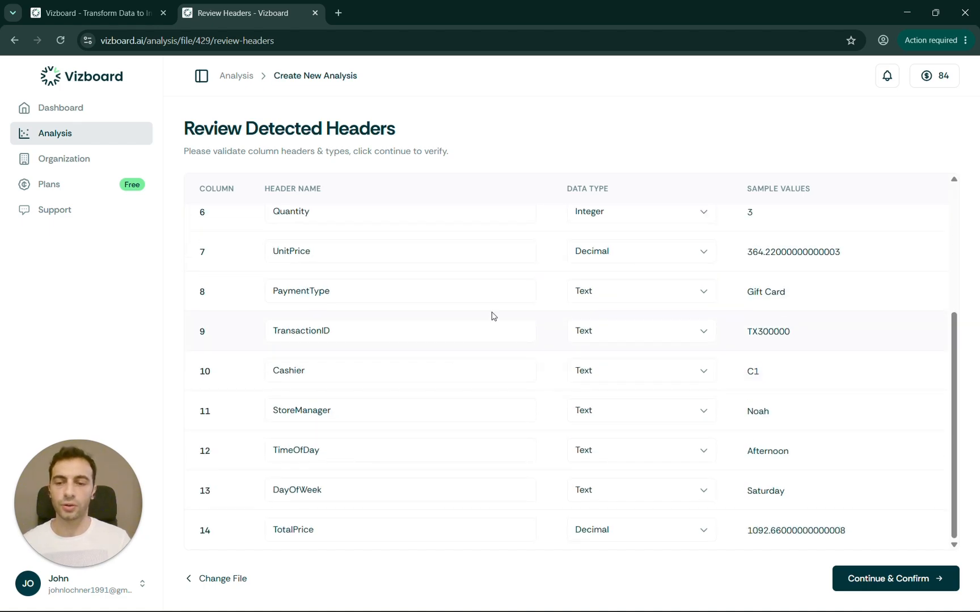
left_click(884, 585)
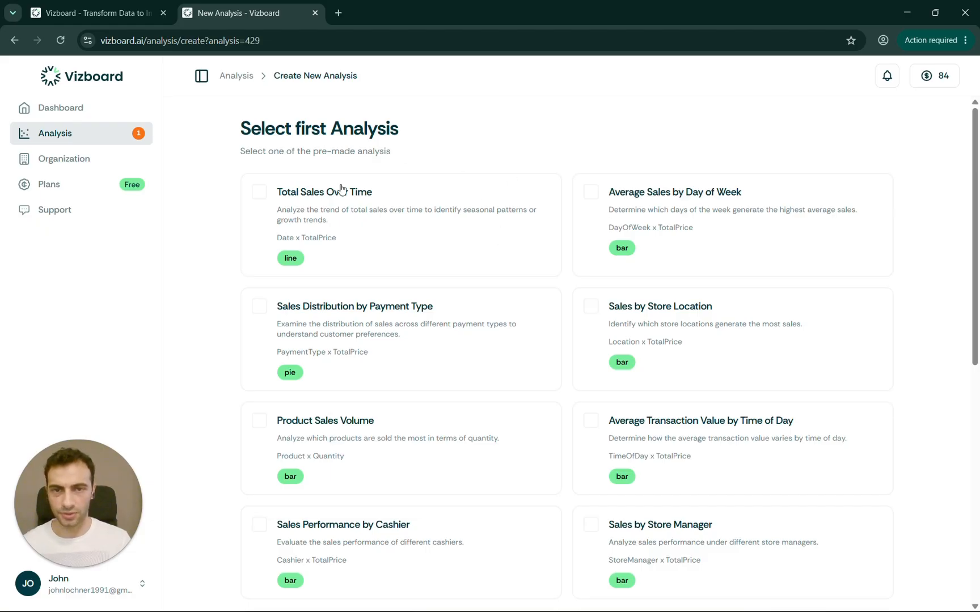
- Select the first eight pre-made analyses, from Total Sales Over Time to Sales by Store Manager
scroll(480, 318, "down", 1)
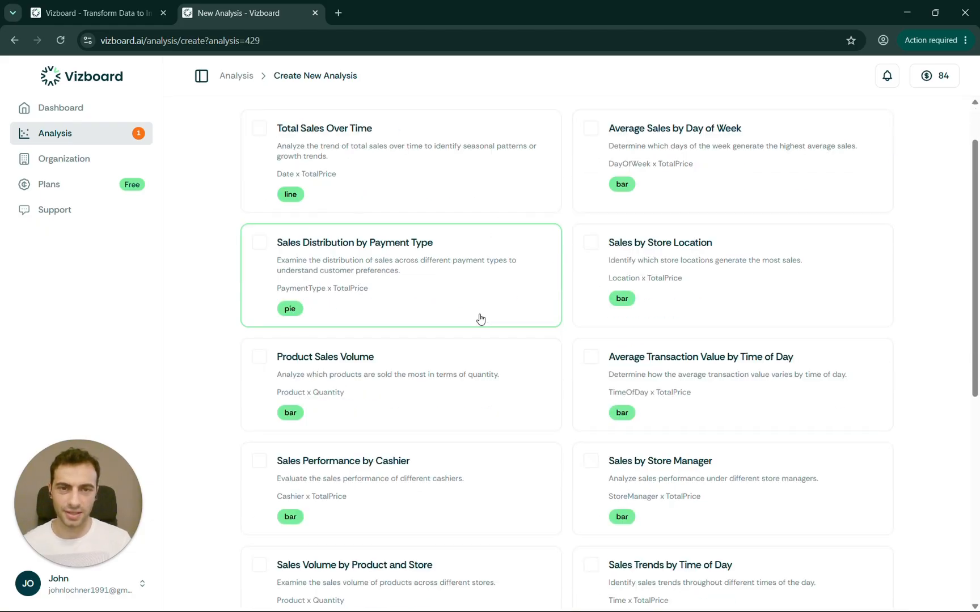
scroll(480, 319, "up", 1)
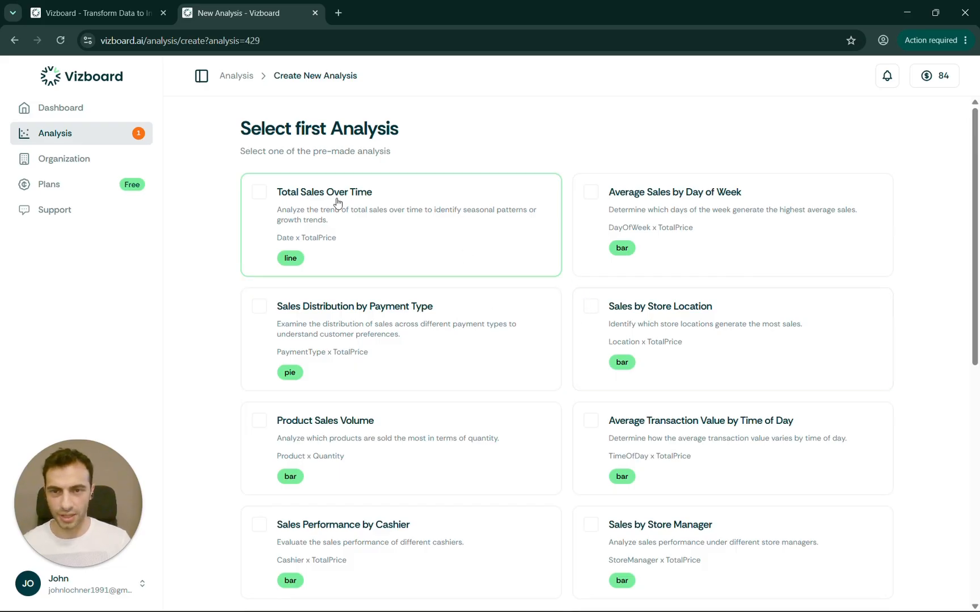
left_click(323, 226)
left_click(719, 226)
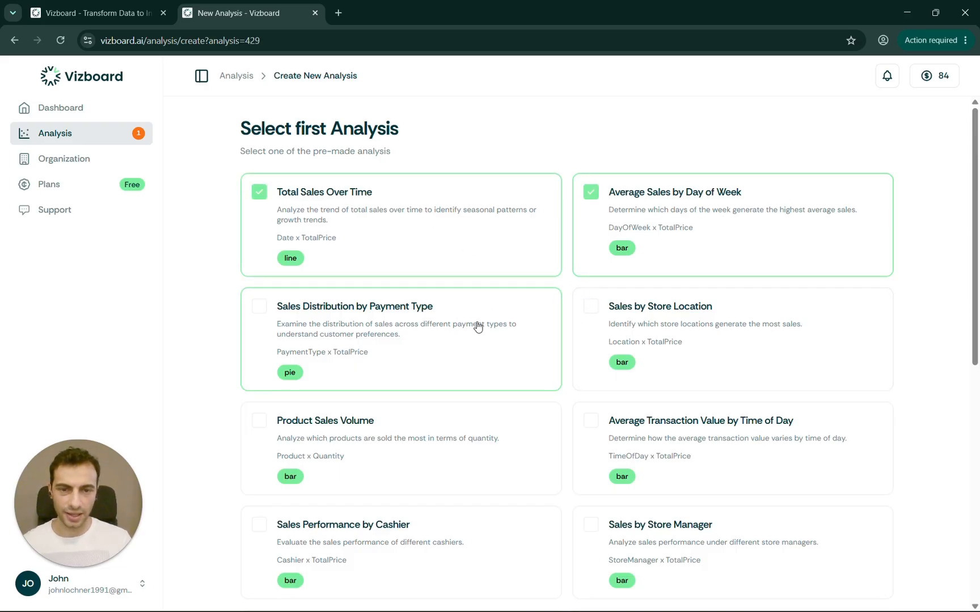
left_click(477, 323)
left_click(634, 326)
scroll(633, 326, "down", 2)
left_click(496, 334)
left_click(586, 332)
left_click(532, 403)
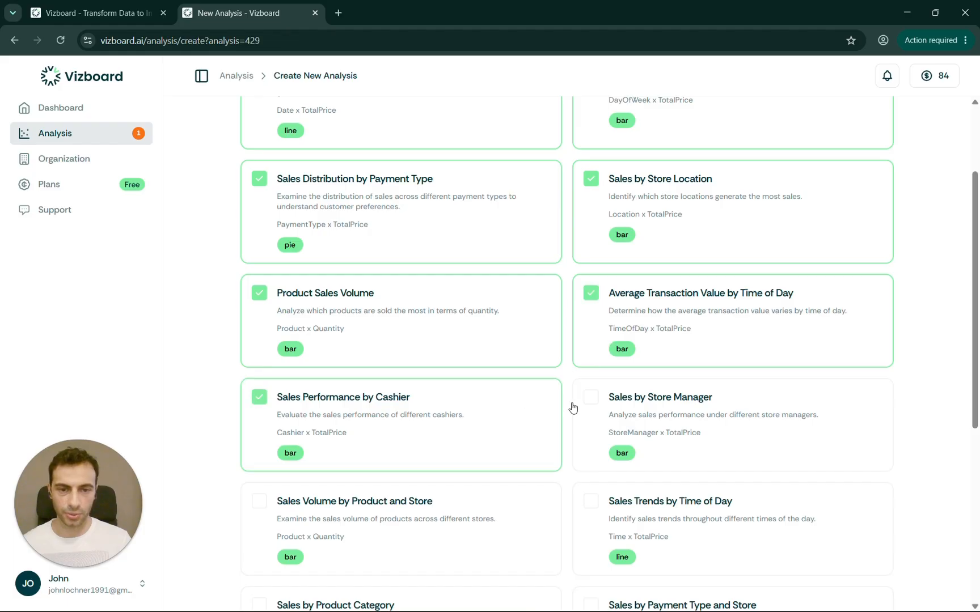
left_click(615, 409)
- Select the remaining seven analyses through Sales by Product and Time of Day, and generate all 15
scroll(544, 408, "down", 2)
left_click(467, 402)
left_click(586, 372)
scroll(586, 372, "down", 2)
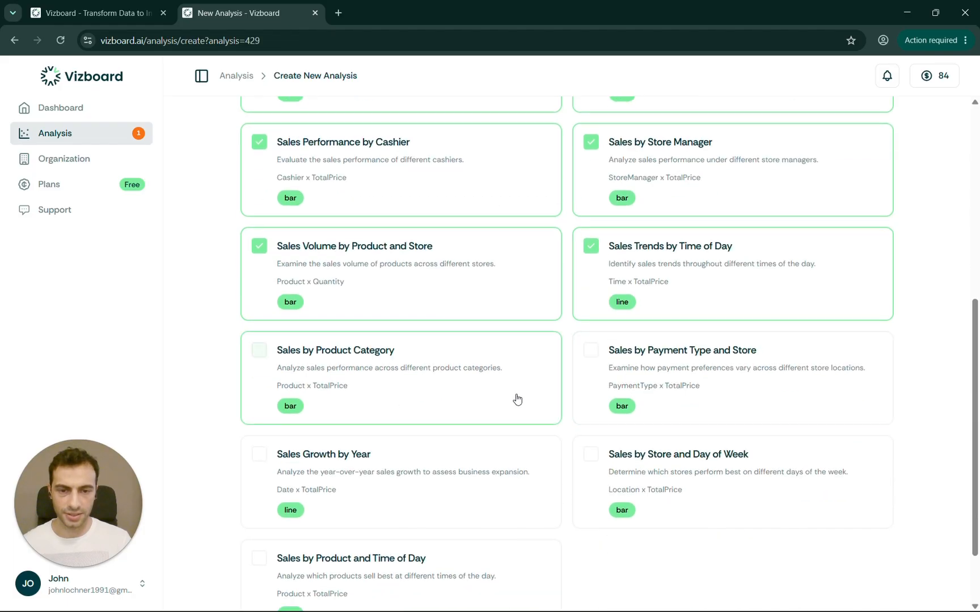
left_click(516, 400)
left_click(590, 397)
left_click(519, 471)
left_click(601, 445)
scroll(601, 445, "down", 2)
left_click(480, 492)
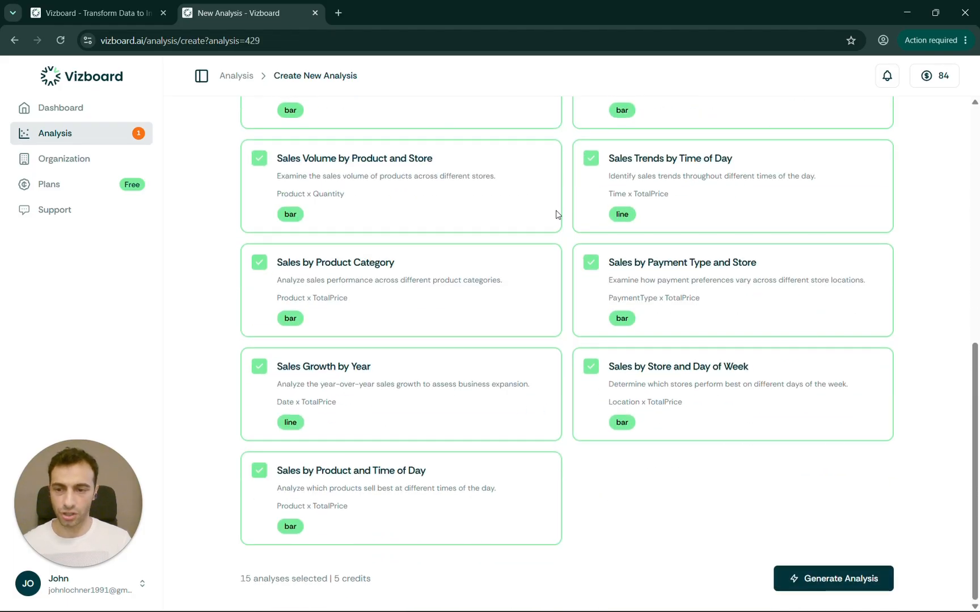
left_click(805, 578)
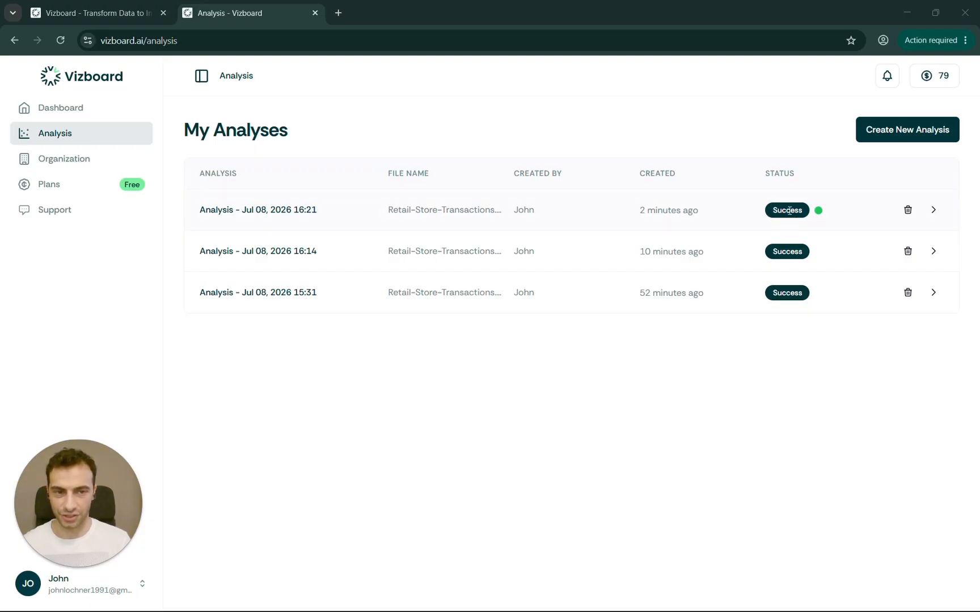
- Open the Jul 08, 2026 16:21 analysis and scroll through its charts and AI Insights, then back up
left_click(291, 212)
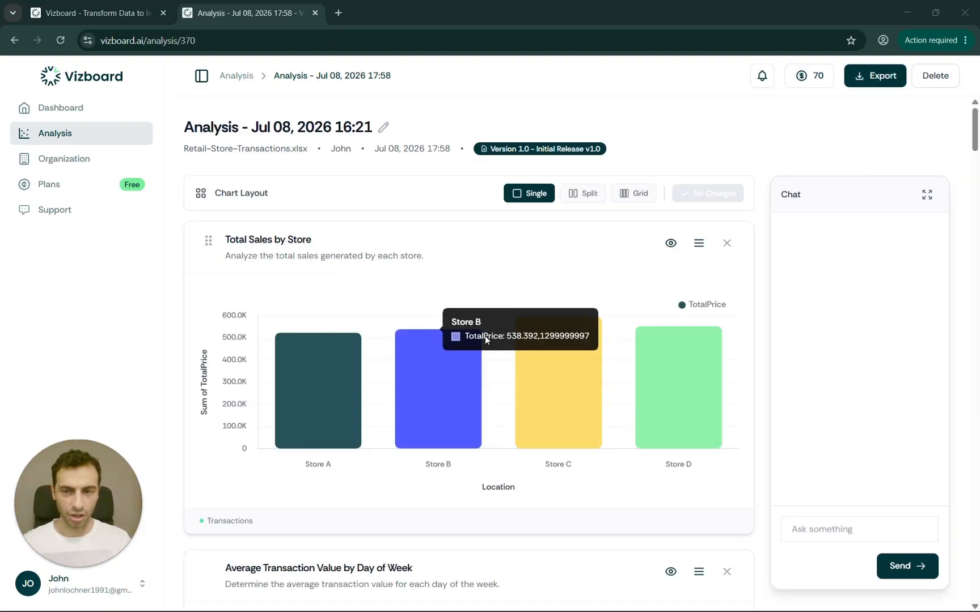
scroll(485, 336, "down", 12)
scroll(476, 329, "down", 8)
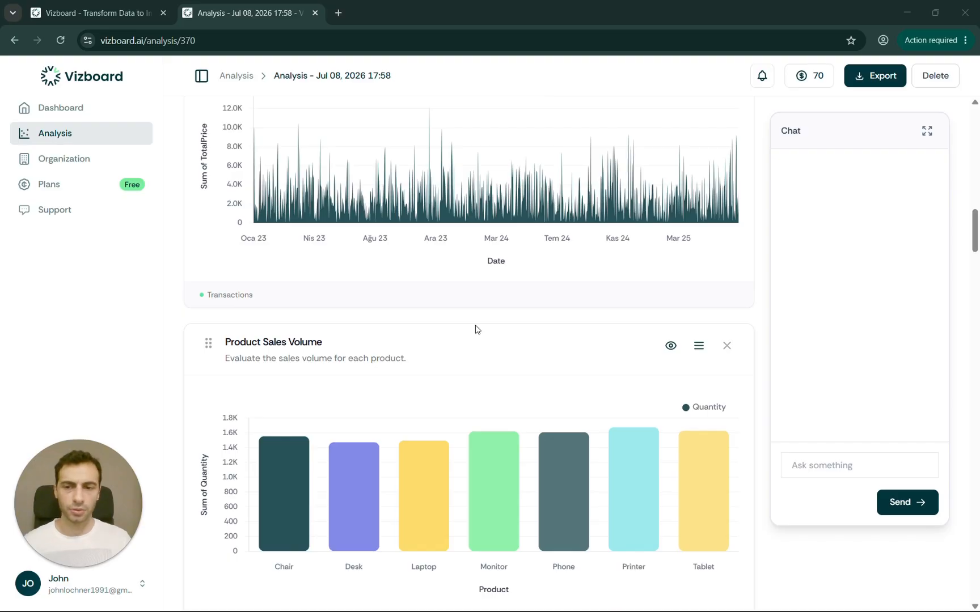
scroll(475, 330, "down", 5)
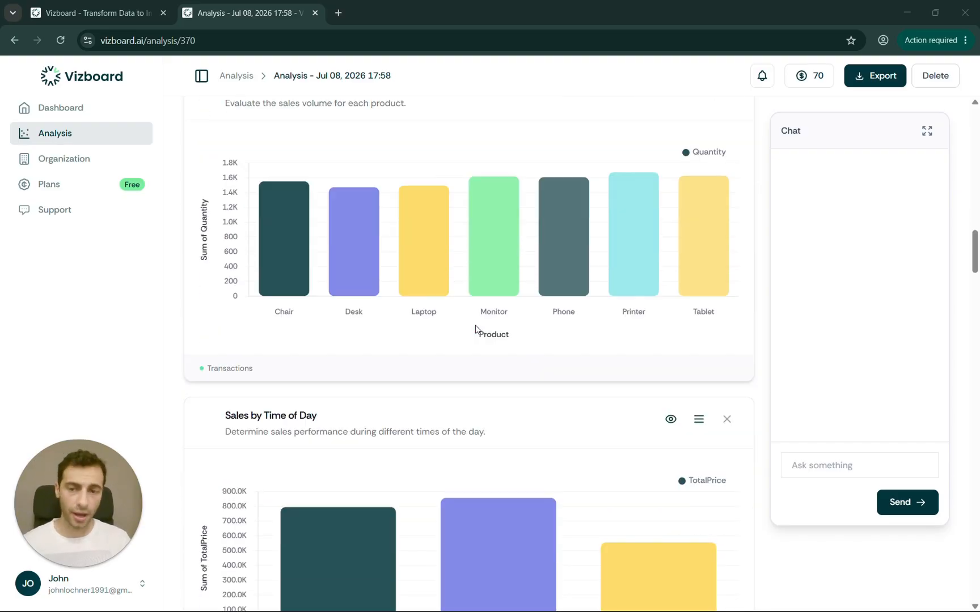
scroll(475, 329, "down", 13)
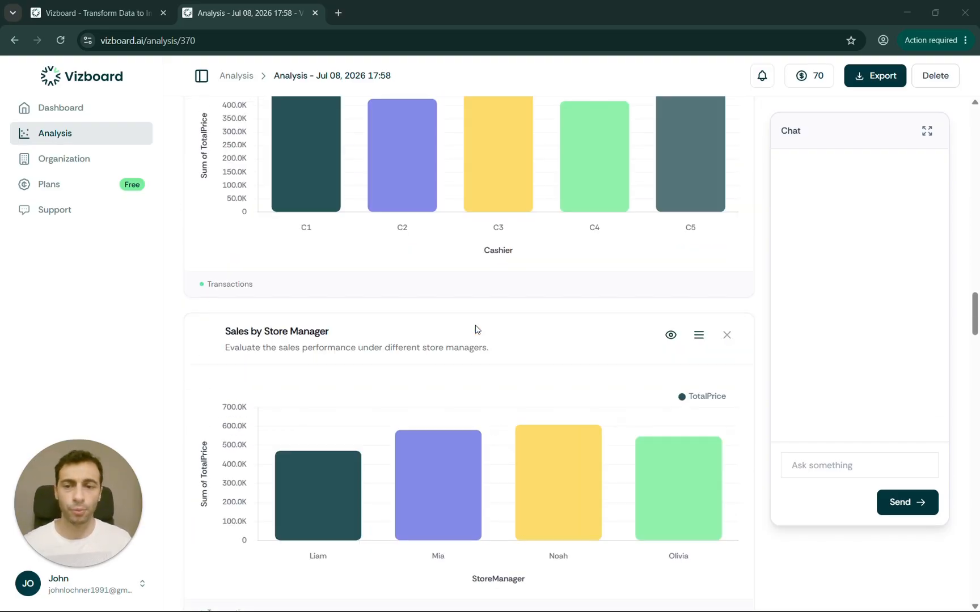
scroll(475, 330, "down", 12)
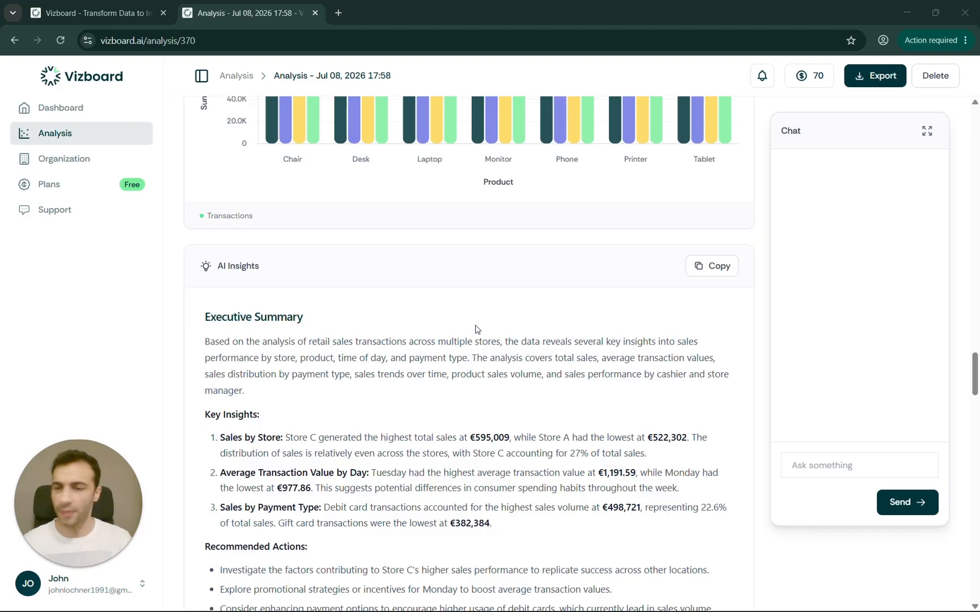
scroll(475, 329, "down", 7)
scroll(476, 330, "down", 10)
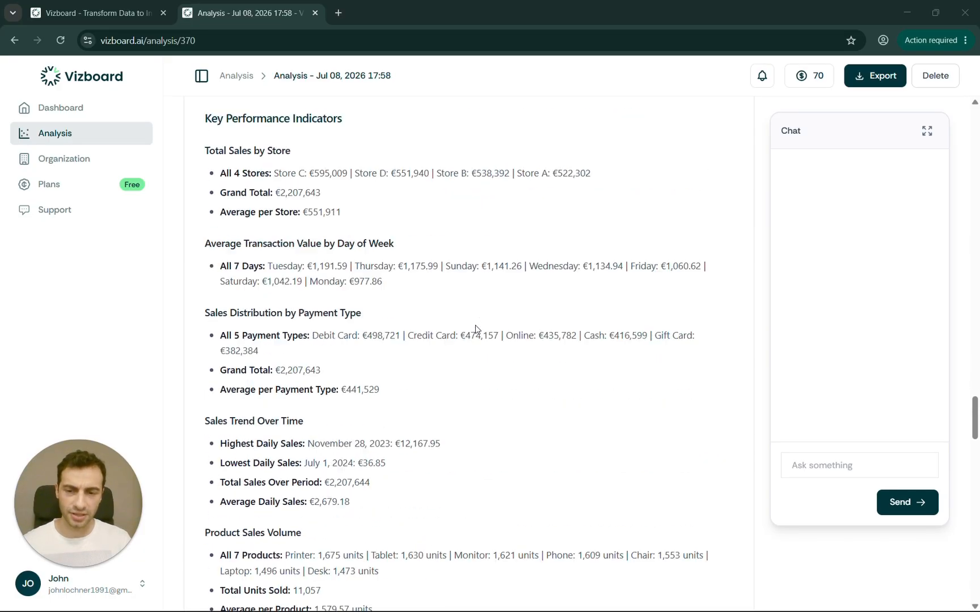
scroll(476, 329, "down", 7)
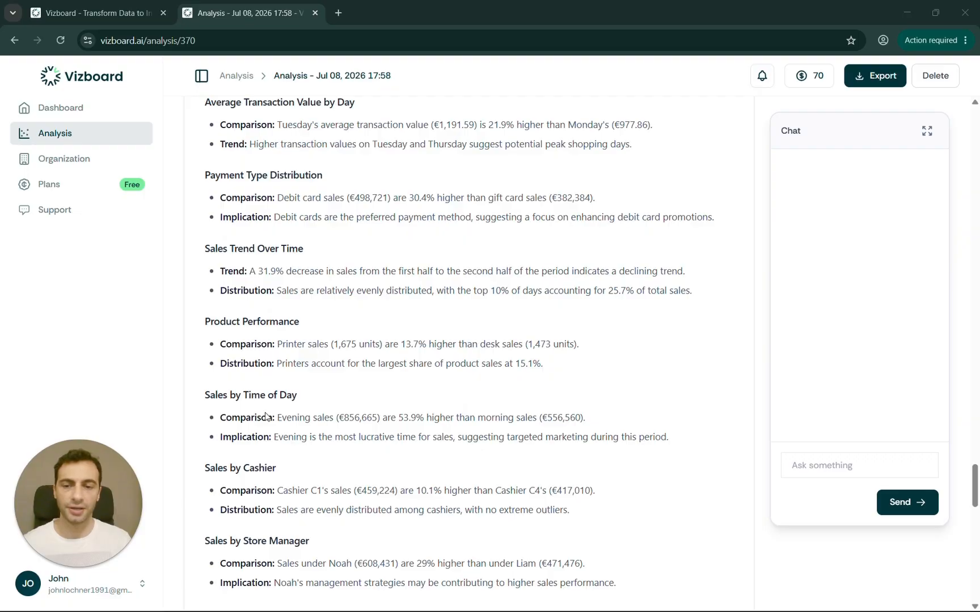
middle_click(496, 469)
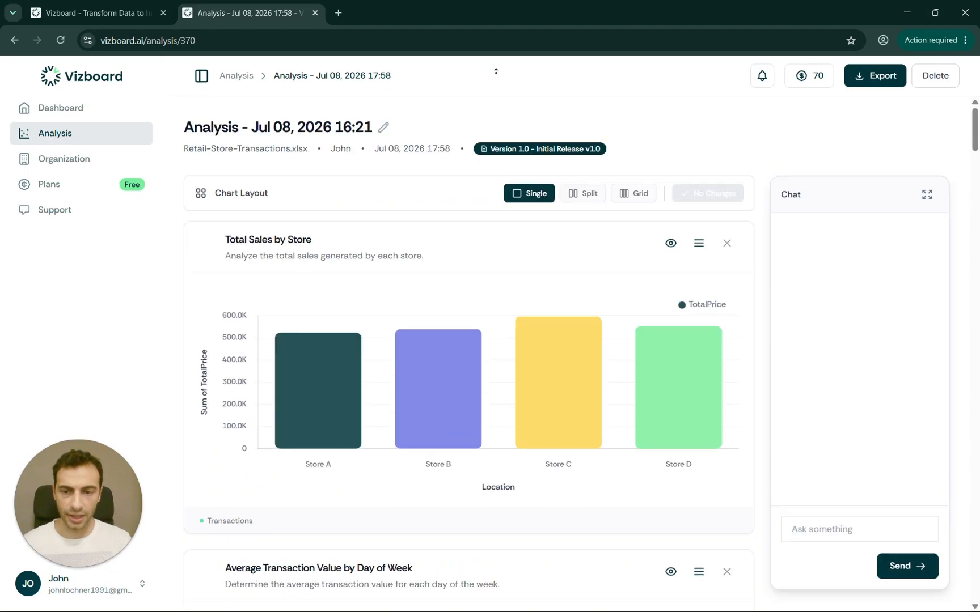
- Try the Split and Grid chart layouts, then save the report in the Single layout
left_click(583, 194)
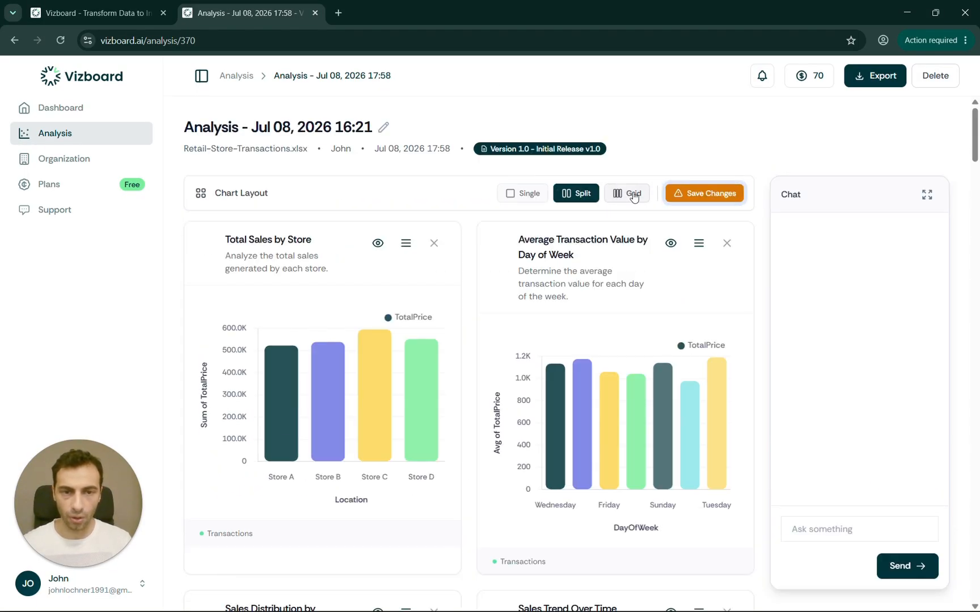
left_click(633, 193)
left_click(703, 193)
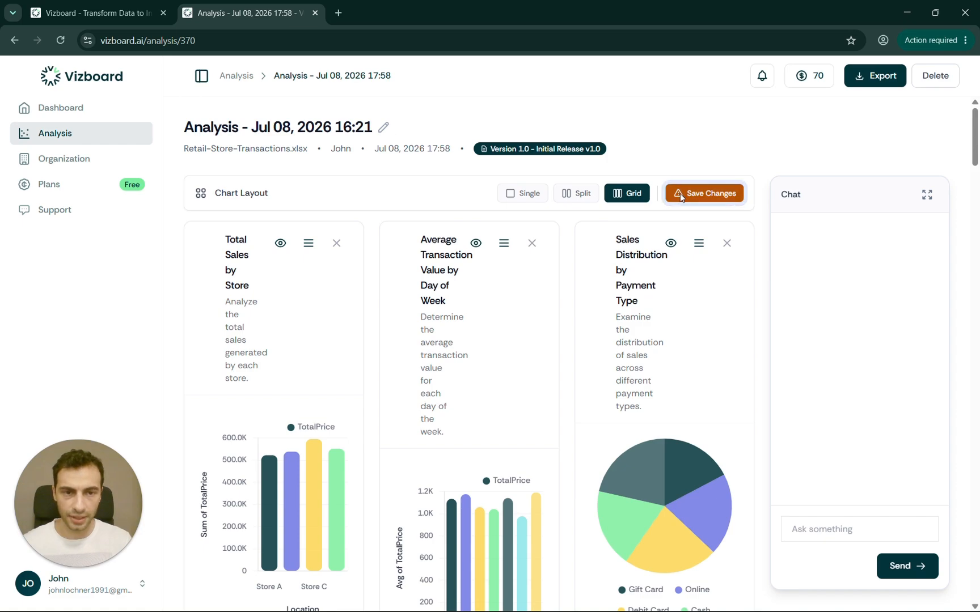
left_click(584, 193)
left_click(700, 196)
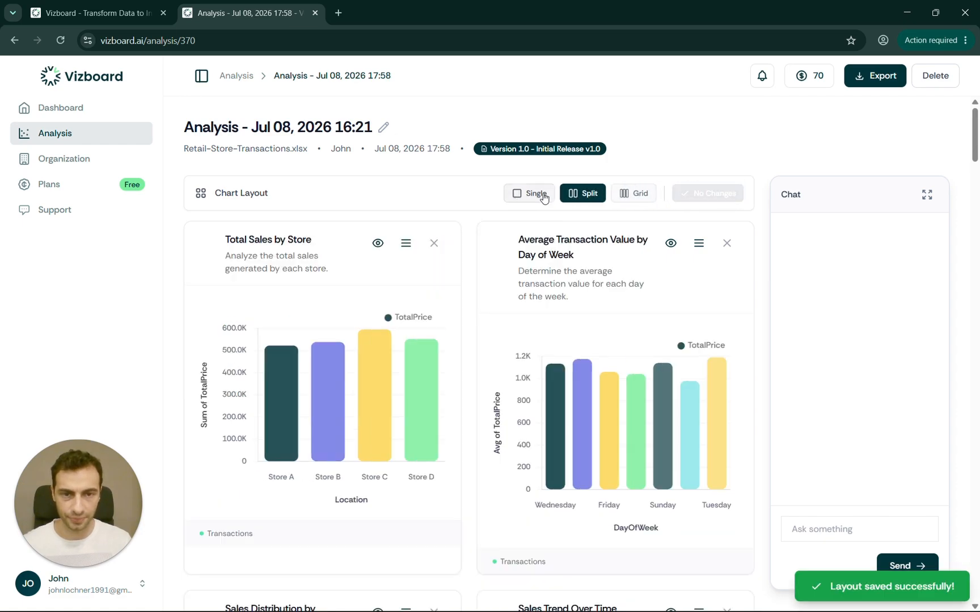
left_click(522, 194)
left_click(704, 193)
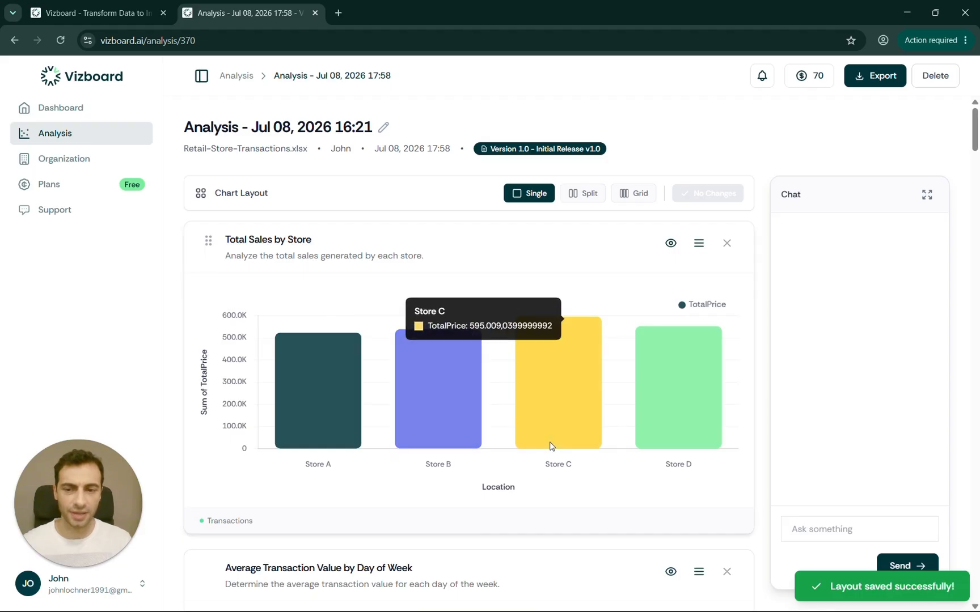
scroll(288, 459, "down", 5)
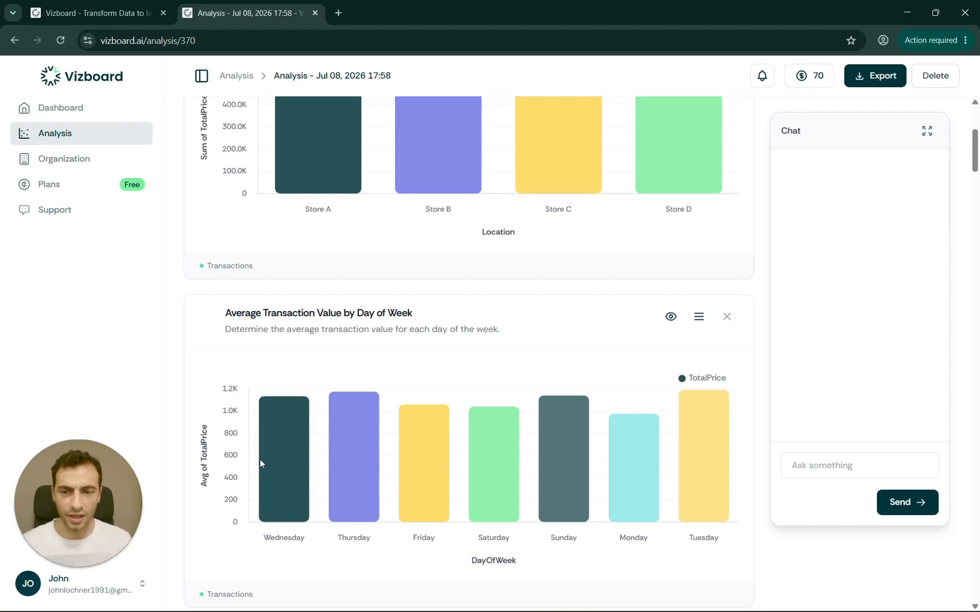
scroll(360, 452, "down", 1)
scroll(361, 454, "down", 1)
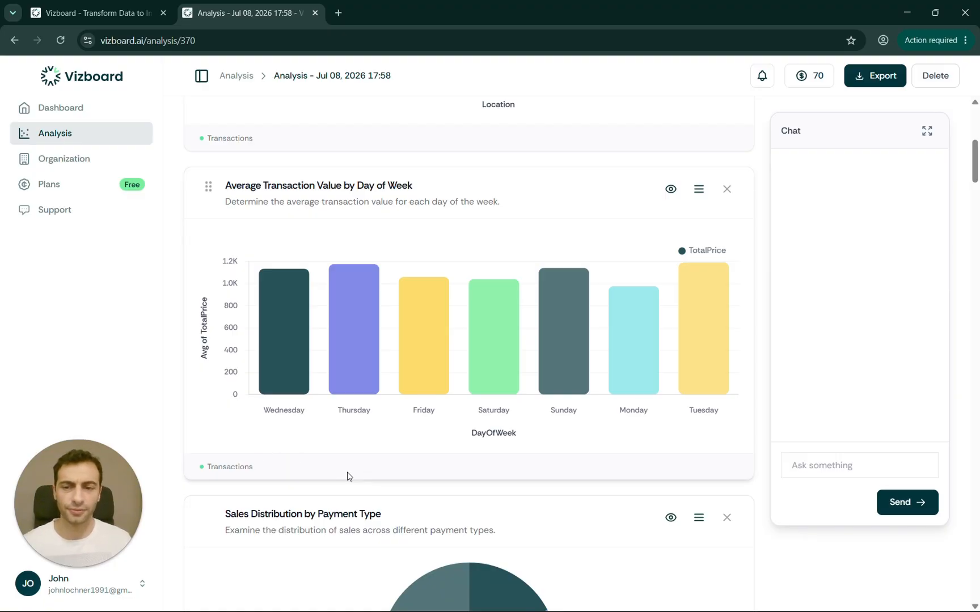
scroll(348, 476, "down", 4)
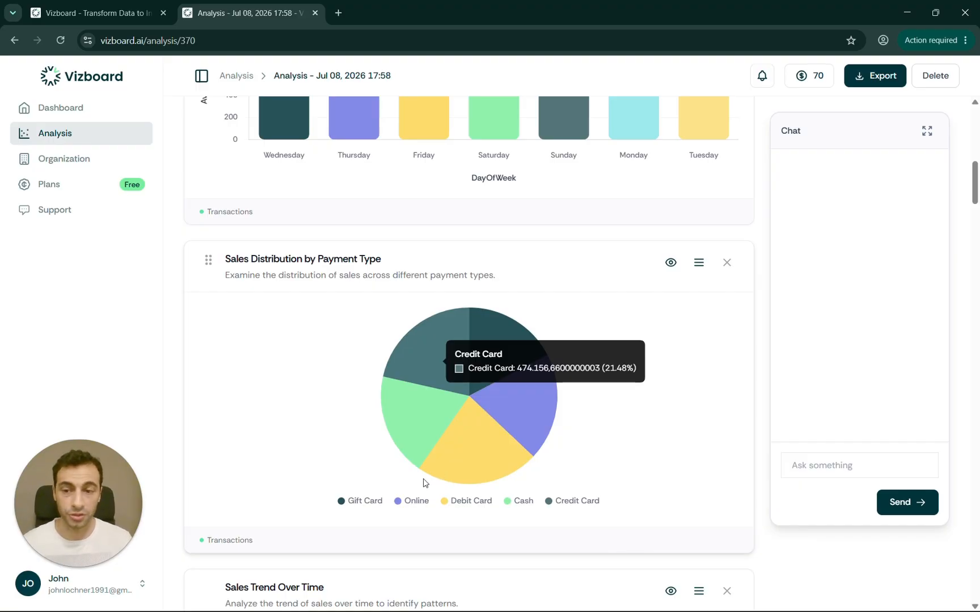
scroll(222, 494, "down", 1)
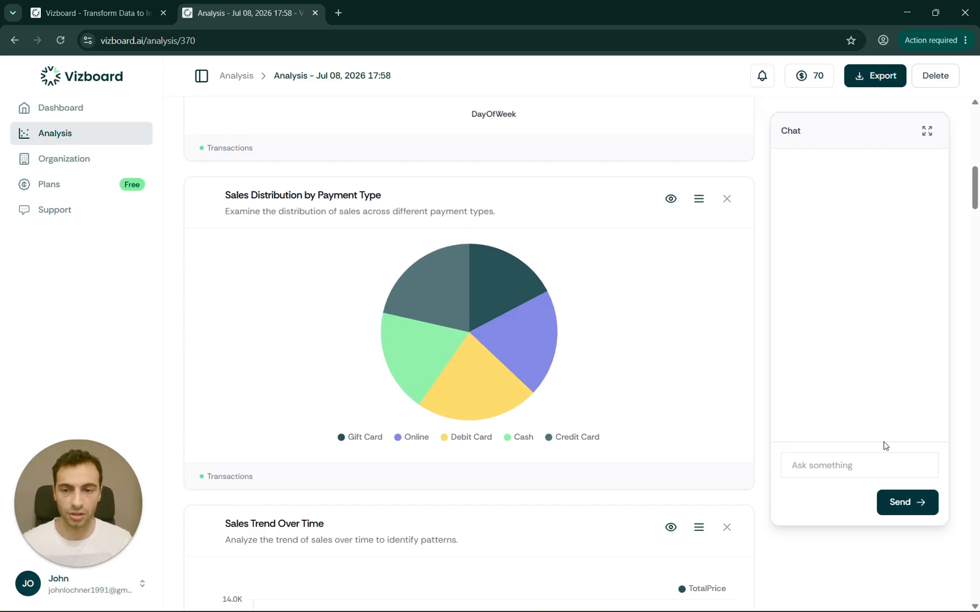
scroll(407, 324, "down", 2)
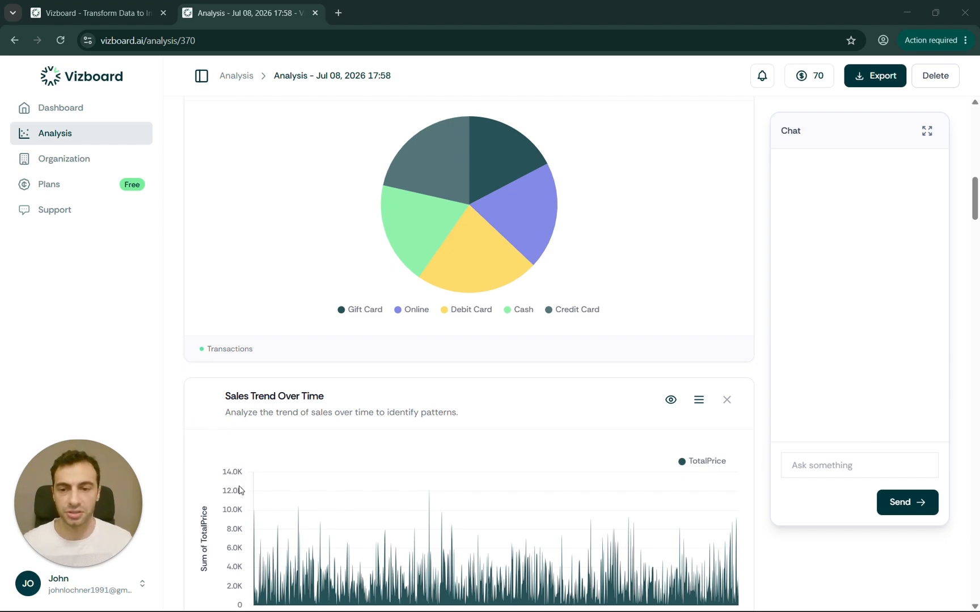
- Ask the chat for total revenue and transaction count (€2,207,643.55 across 2,000 transactions)
left_click(830, 469)
type("the total revenue (sum of TotalPrice) and the total number of transactions in the dataset. Show both numbers separately.")
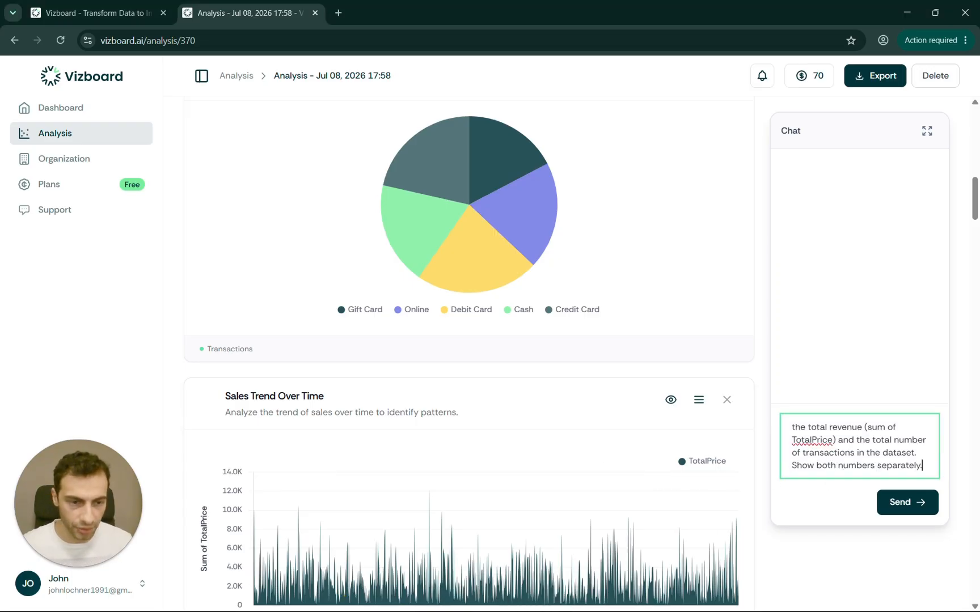
left_click(919, 507)
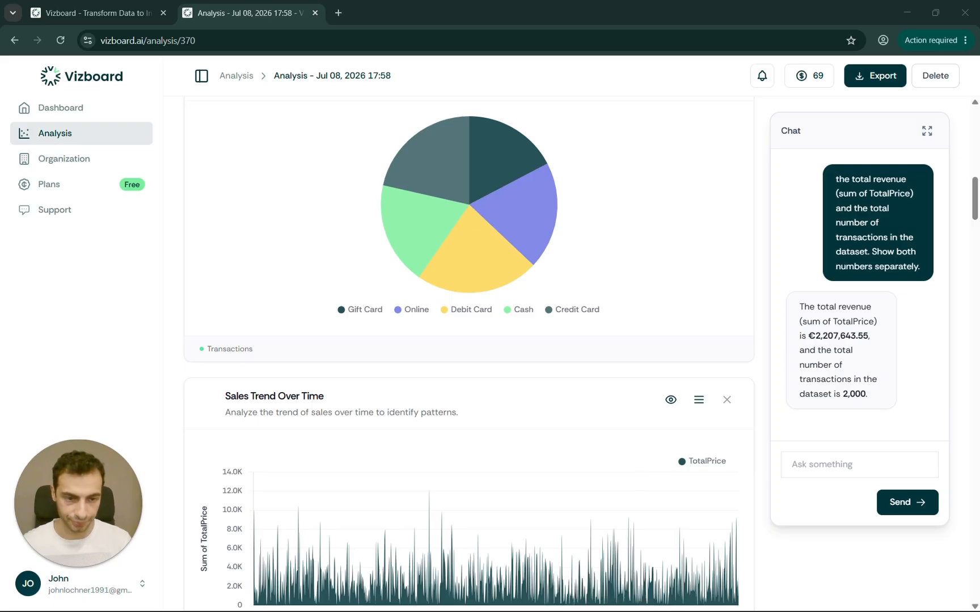
- Ask the chat for the average transaction value, about €1,103.82
left_click(850, 465)
type("Calculate the average transaction value (mean of TotalPrice) across all transactions.")
left_click(896, 503)
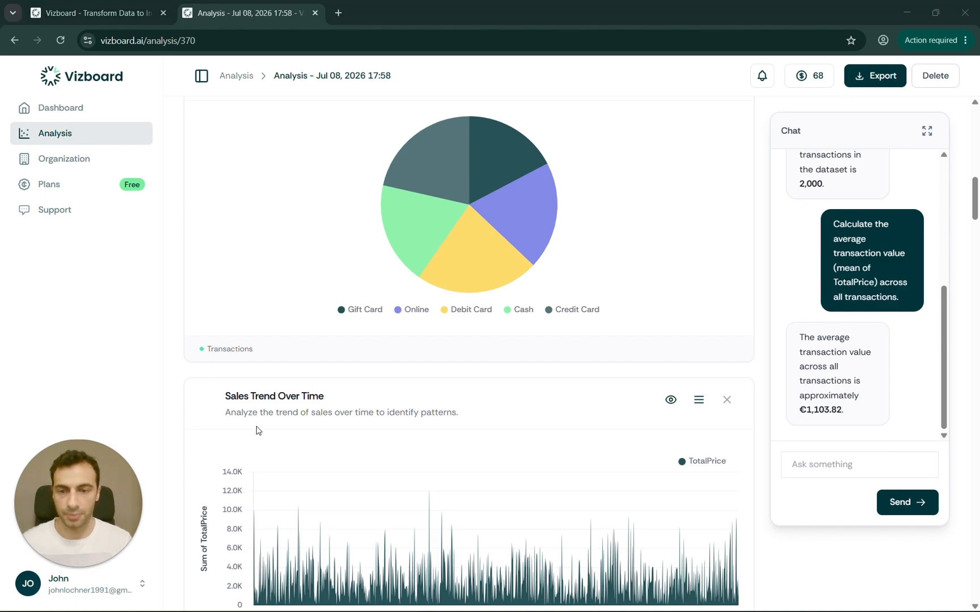
- Ask the chat for transaction counts per payment method, Debit Card 437 down to Gift Card 365
left_click(850, 464)
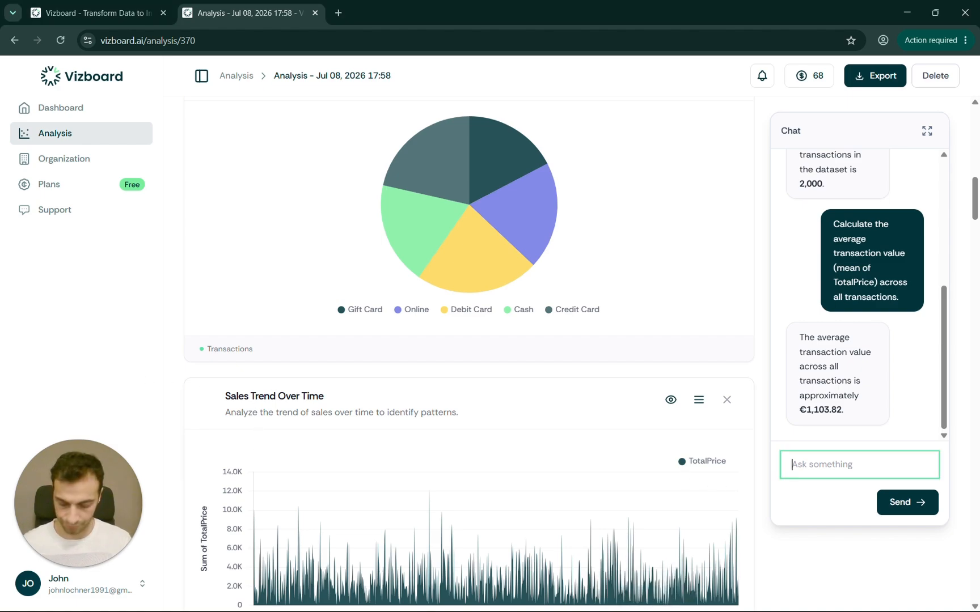
type("Group transactions by PaymentType. Show the transaction count for each payment method, sorted from highest to lowest.")
left_click(899, 503)
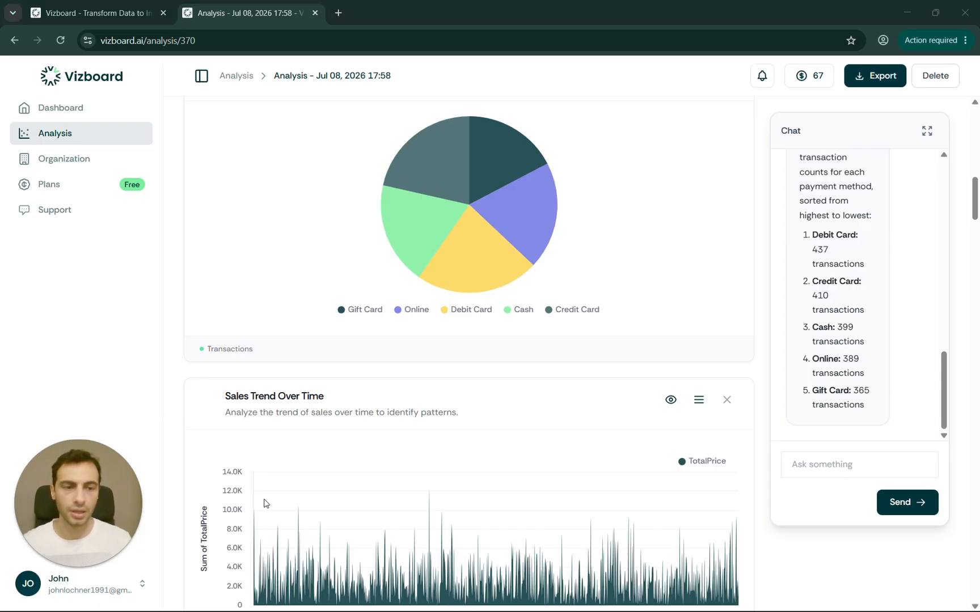
- Send a chat request for a revenue pie chart labeled with each payment method's percentage share
left_click(829, 466)
key("ctrl+v")
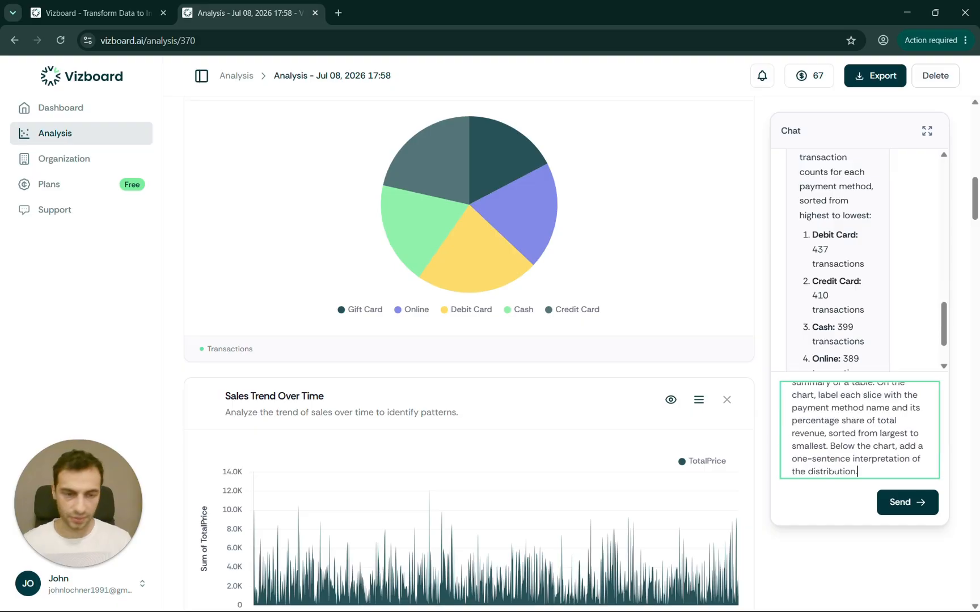
scroll(468, 352, "up", 9)
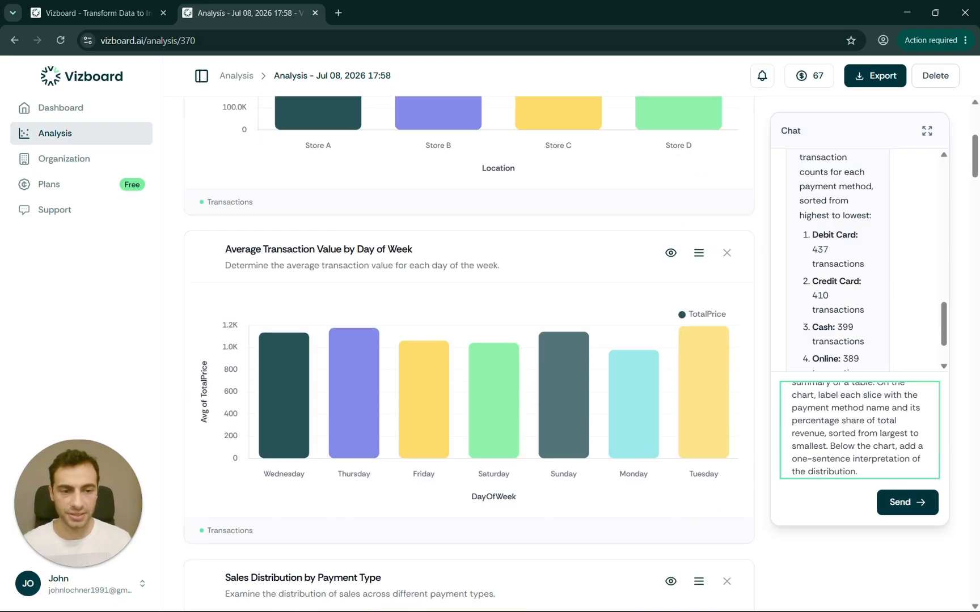
scroll(468, 352, "down", 4)
left_click(904, 510)
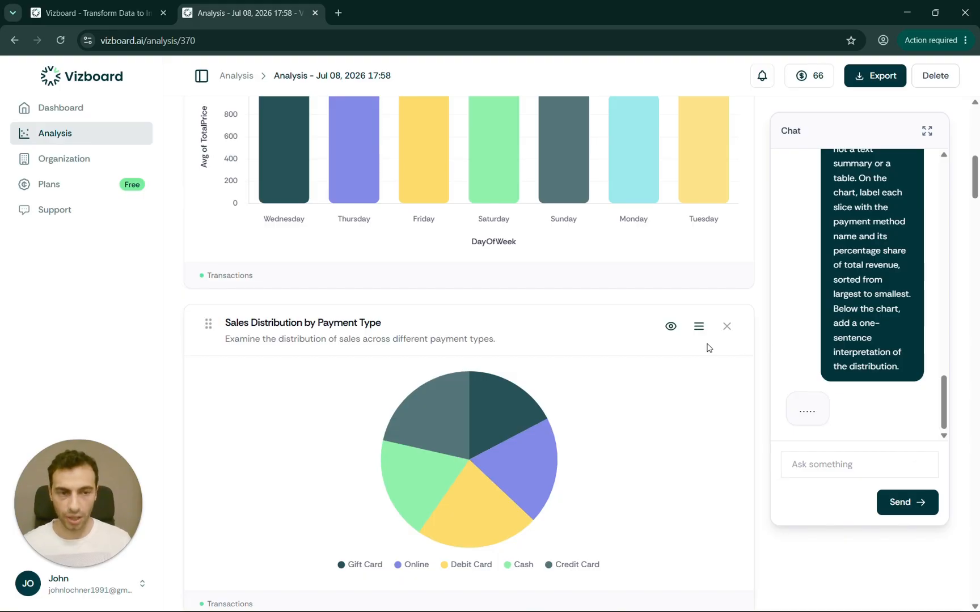
- Scroll down to check the new Created from Chat Revenue Distribution by Payment Type pie chart
scroll(451, 450, "down", 10)
scroll(443, 446, "down", 15)
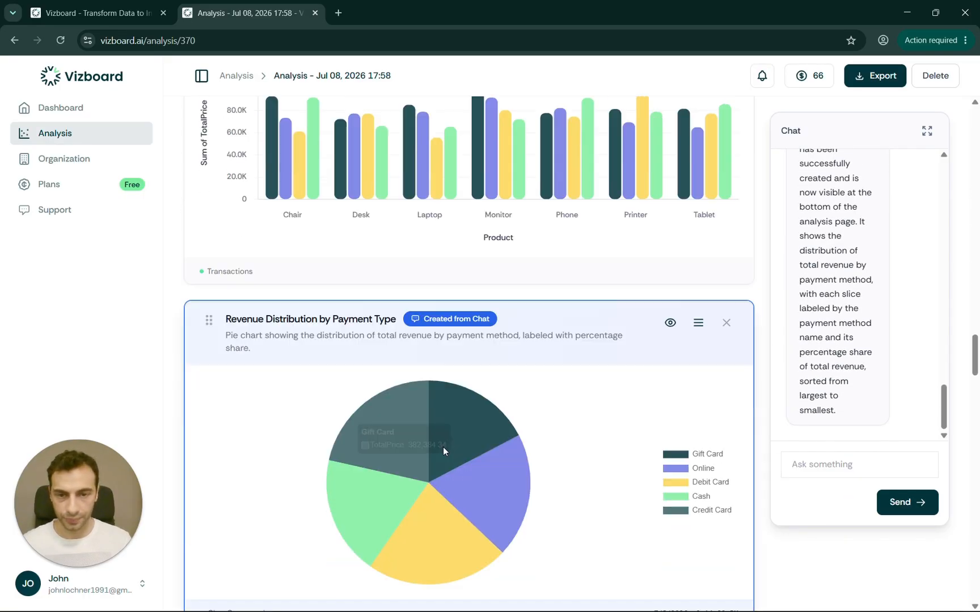
scroll(547, 372, "up", 3)
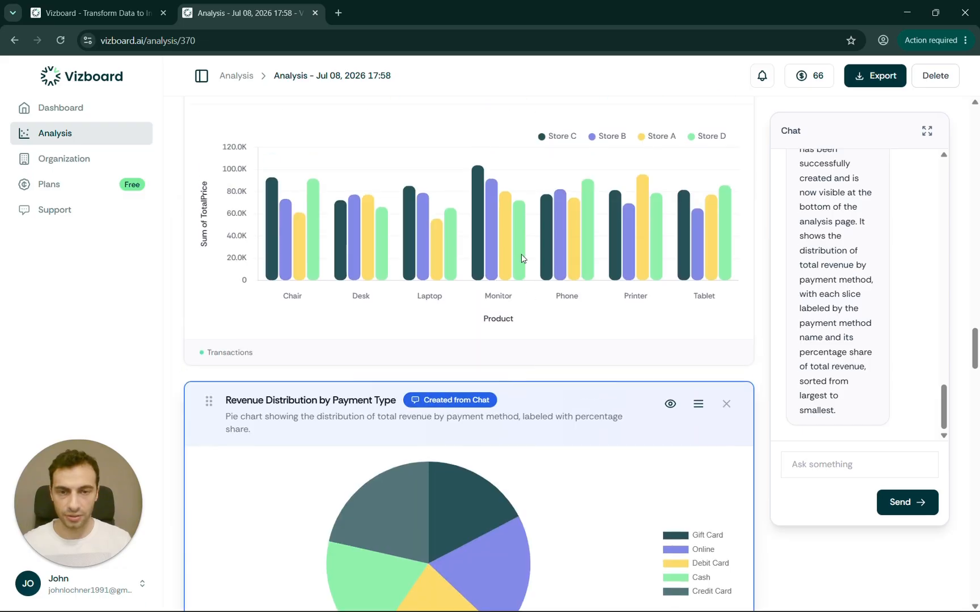
scroll(467, 225, "down", 5)
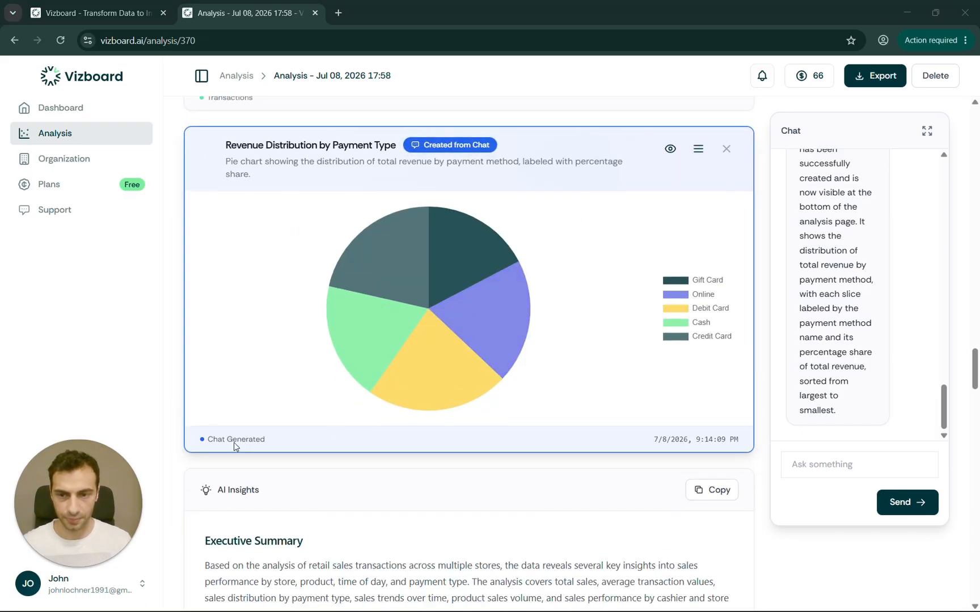
scroll(529, 428, "up", 15)
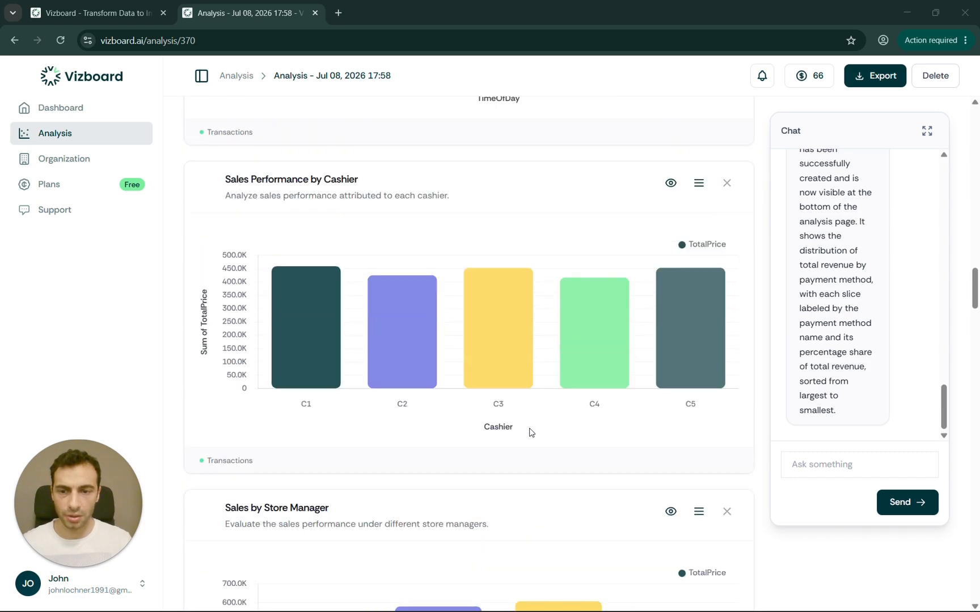
- Filter the Sales Performance by Cashier chart to cashiers C2 and C4, leaving two bars
scroll(529, 432, "down", 7)
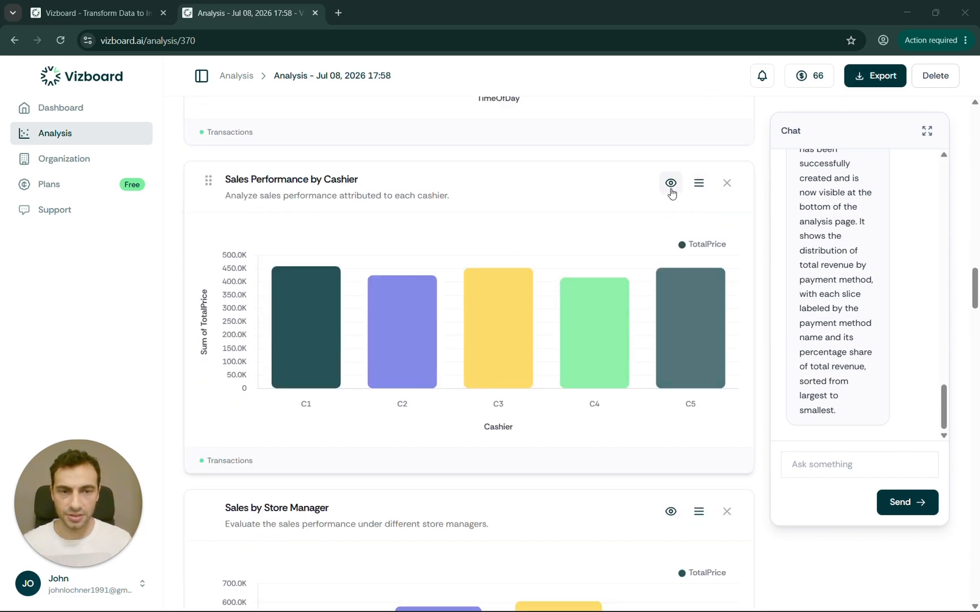
left_click(670, 188)
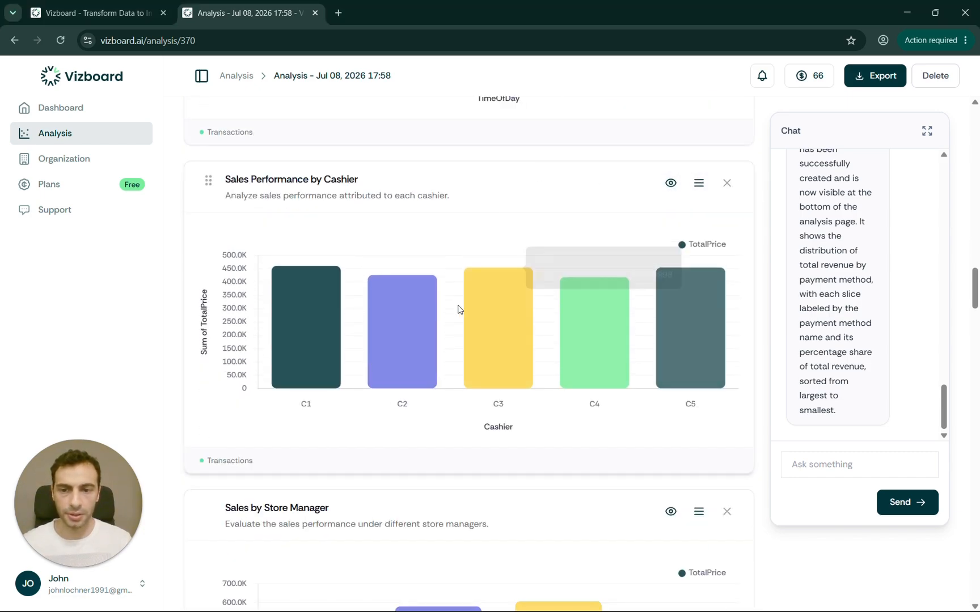
left_click(698, 183)
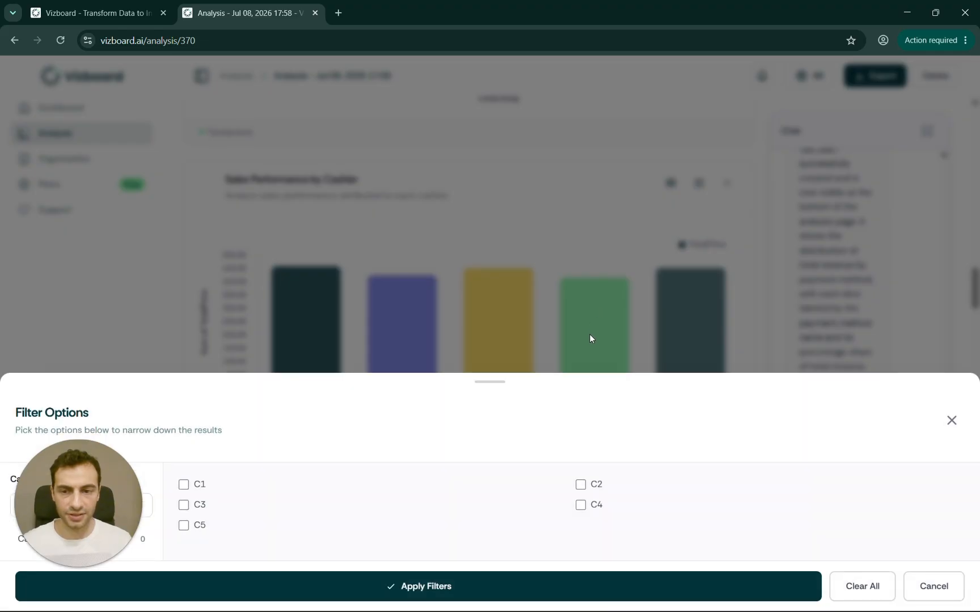
left_click(581, 485)
left_click(587, 510)
left_click(604, 590)
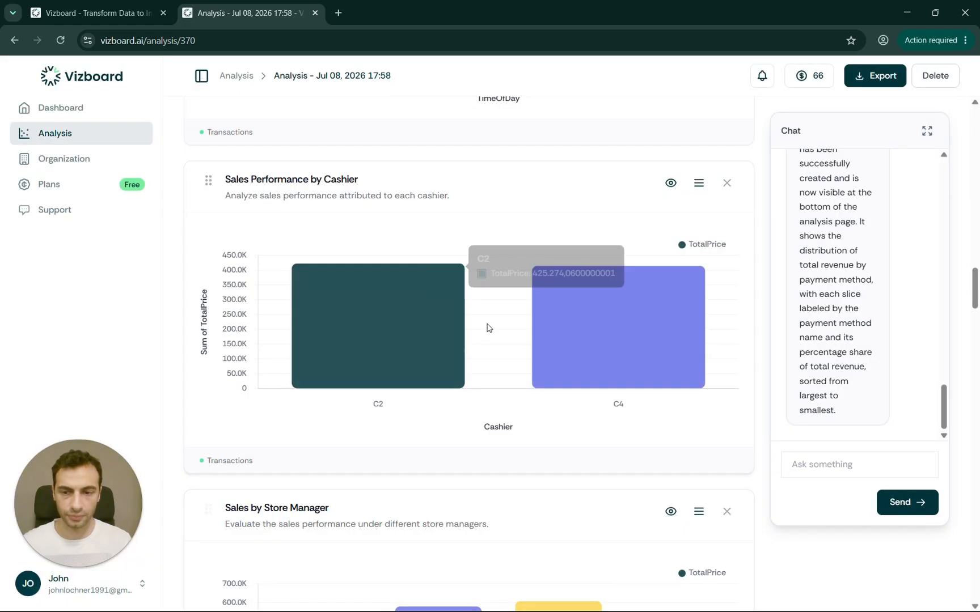
scroll(415, 388, "down", 1)
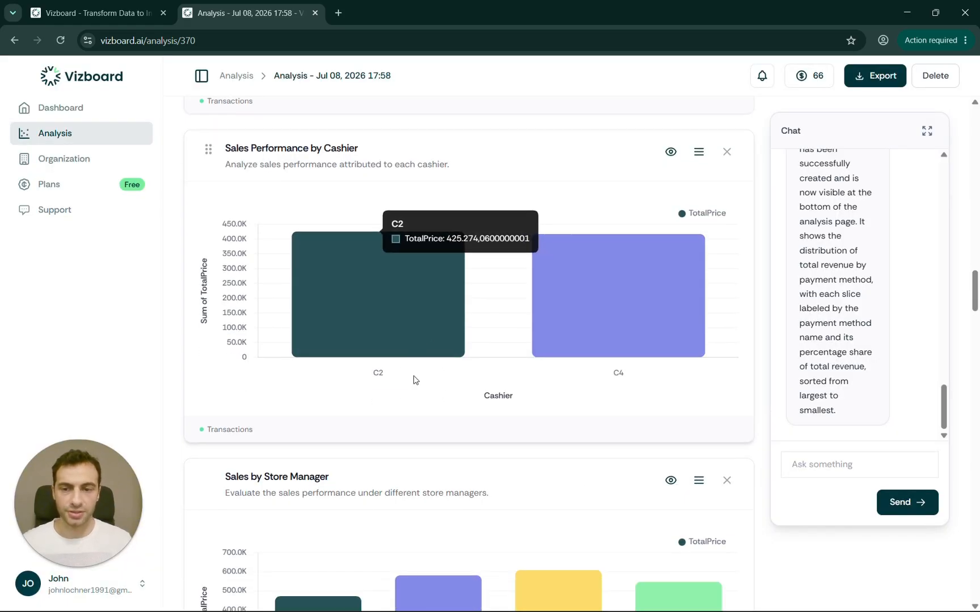
scroll(414, 378, "down", 4)
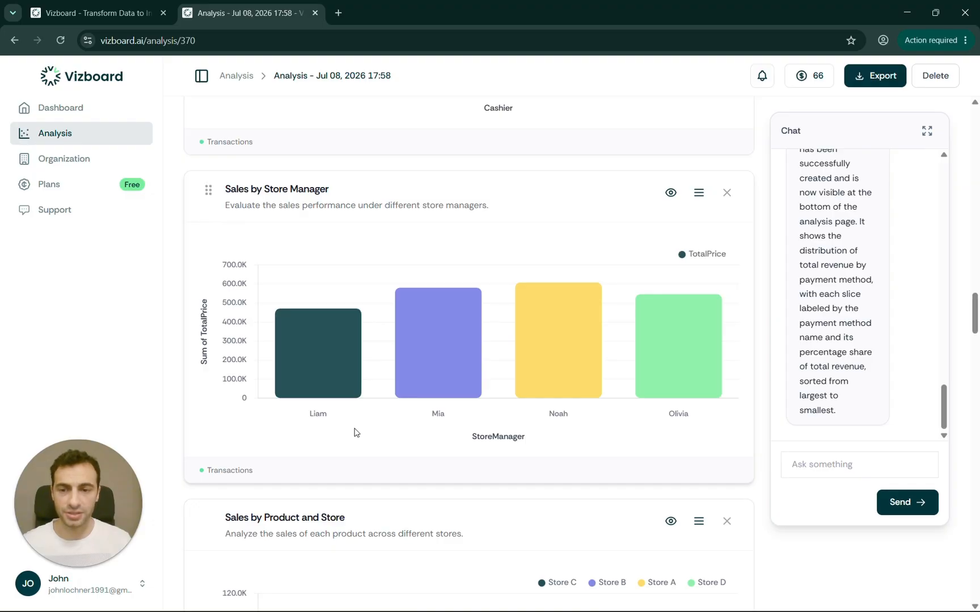
scroll(354, 432, "down", 1)
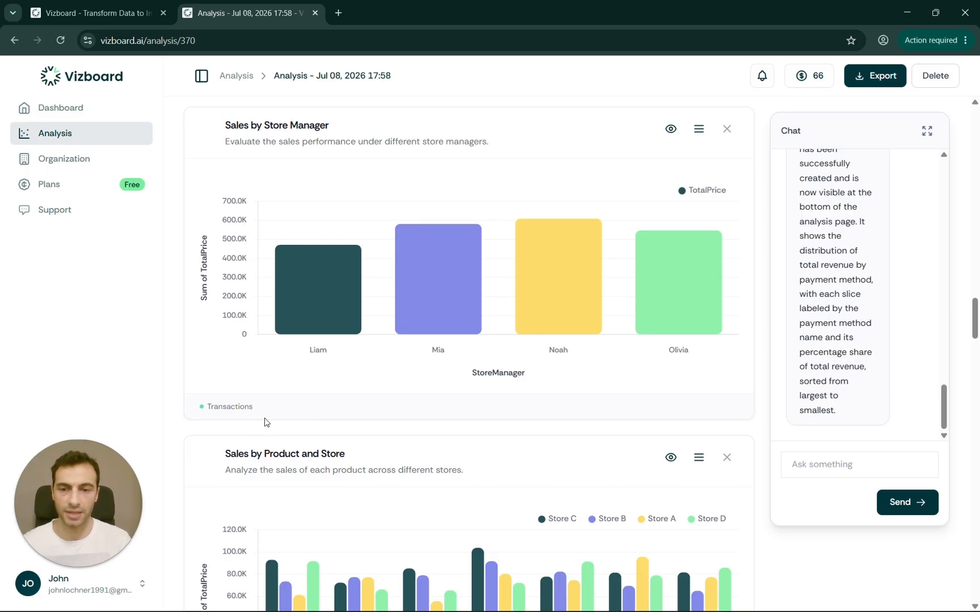
scroll(394, 395, "down", 1)
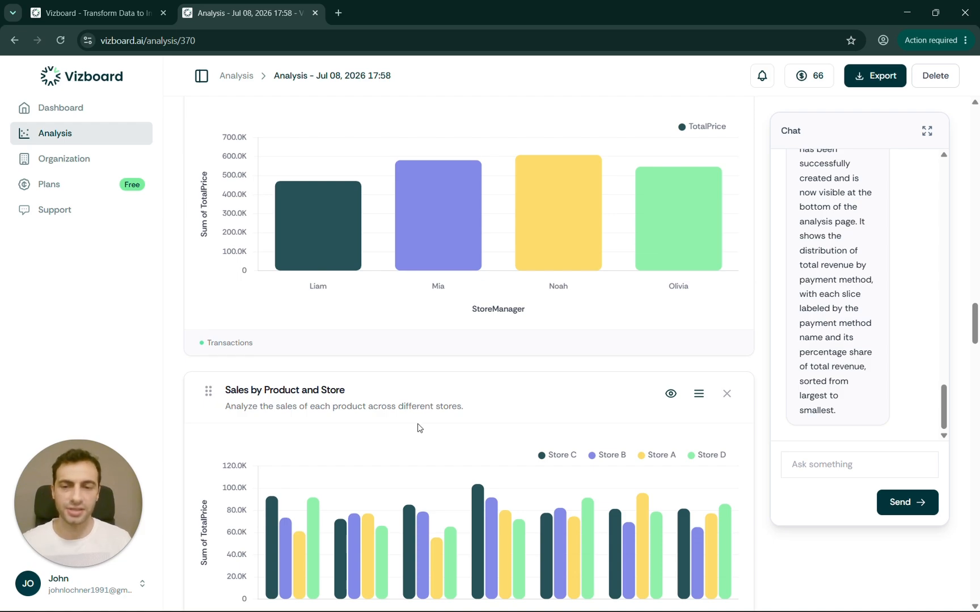
scroll(419, 428, "down", 1)
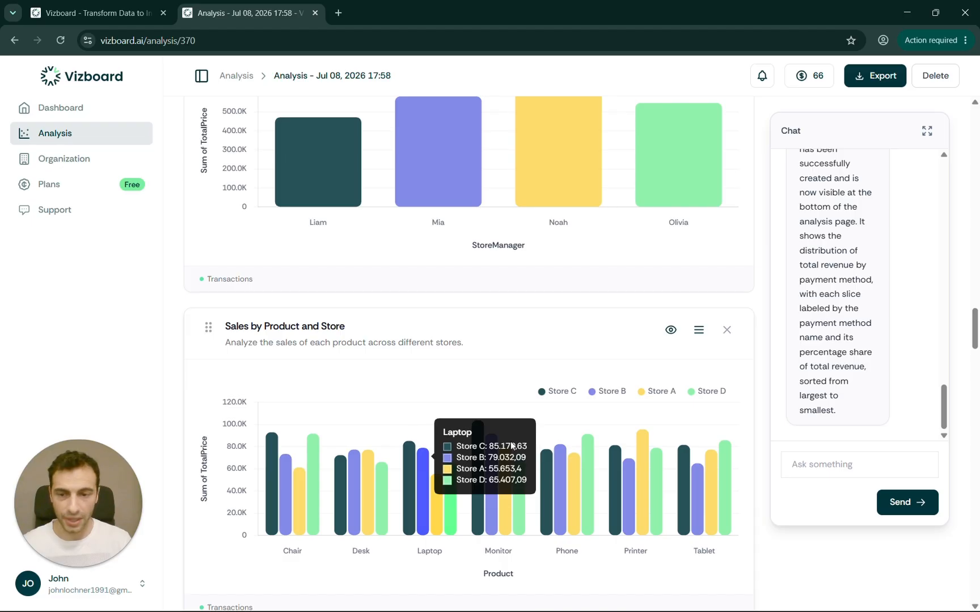
scroll(706, 370, "up", 6)
scroll(706, 371, "up", 8)
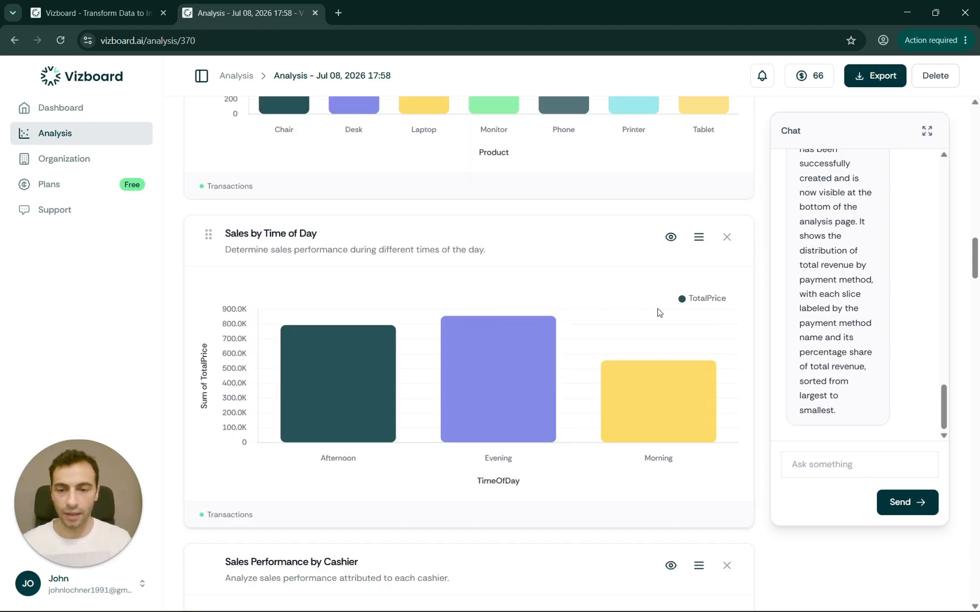
left_click(873, 77)
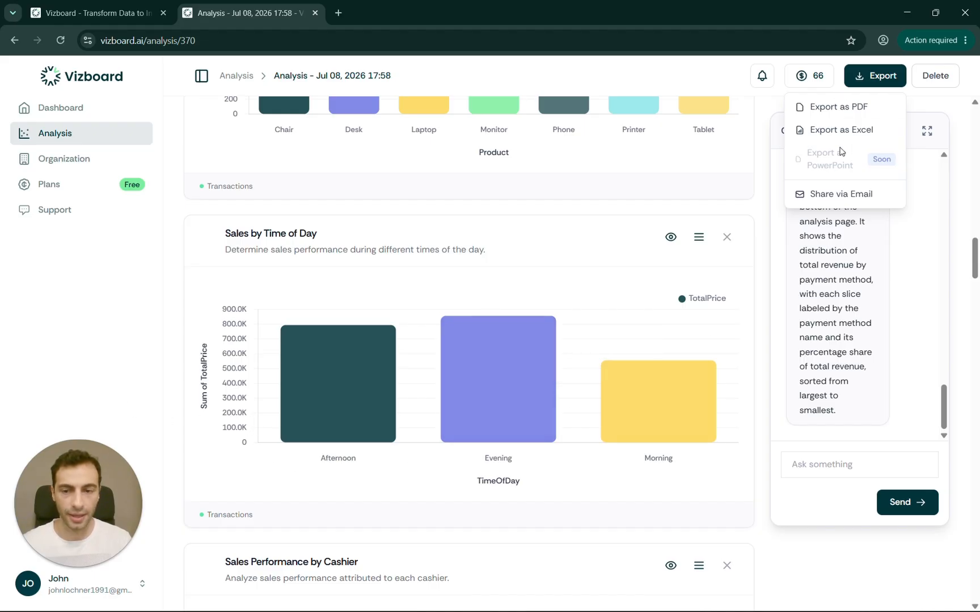
left_click(753, 244)
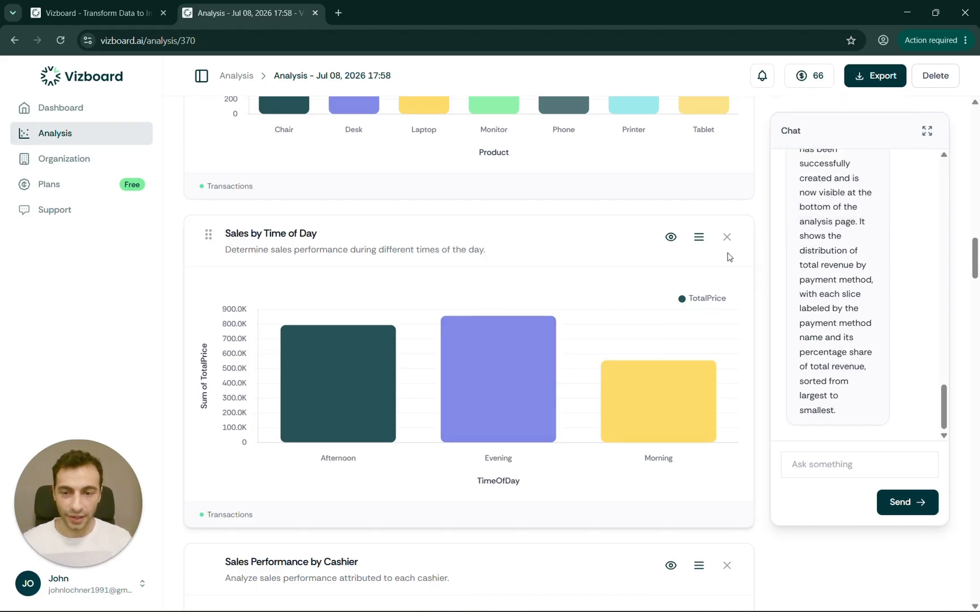